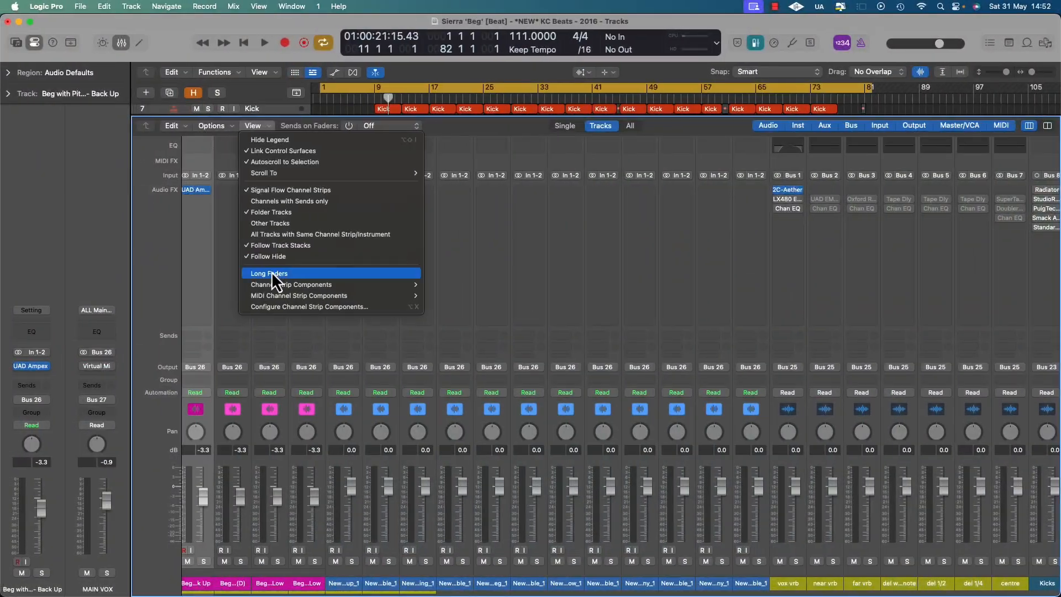
{"action": "left_click", "coordinate": [271, 274]}
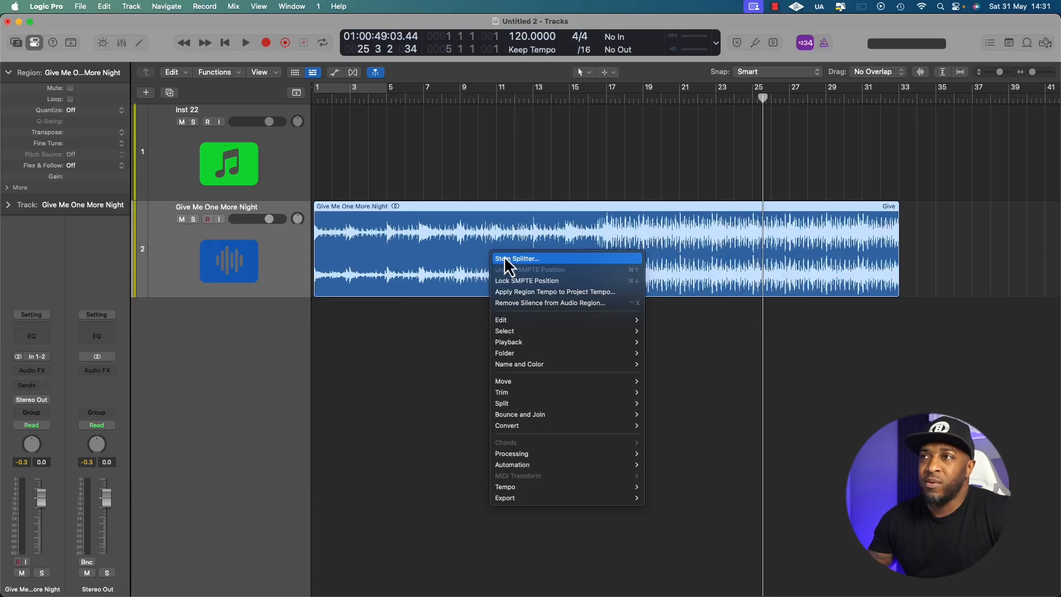
{"action": "left_click", "coordinate": [504, 258]}
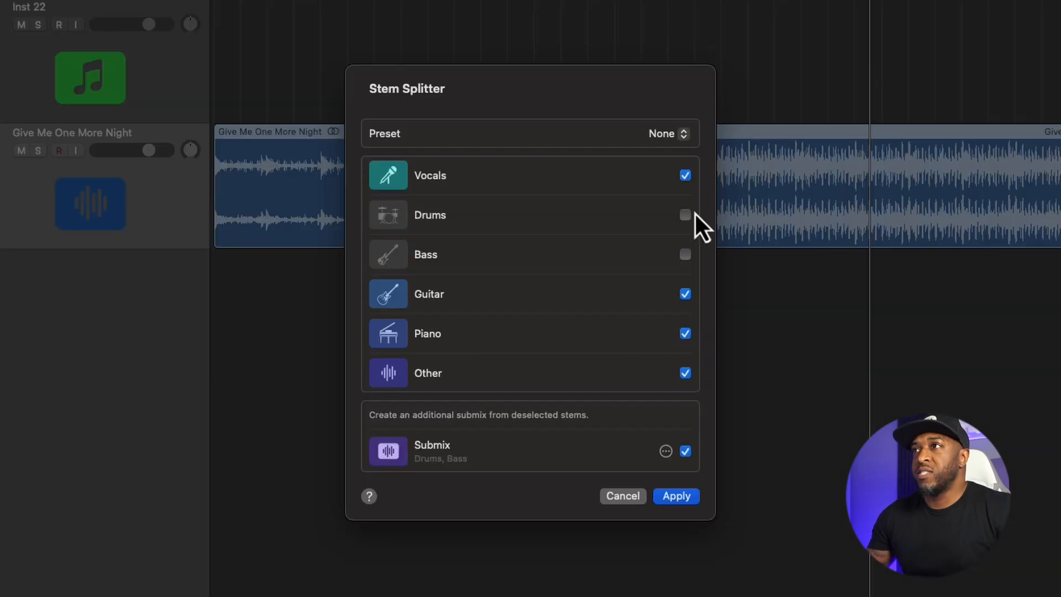
Split the Give Me One More Night region into vocals, drums, bass, guitar, piano and other with Separate All Stems
{"action": "left_click", "coordinate": [685, 176]}
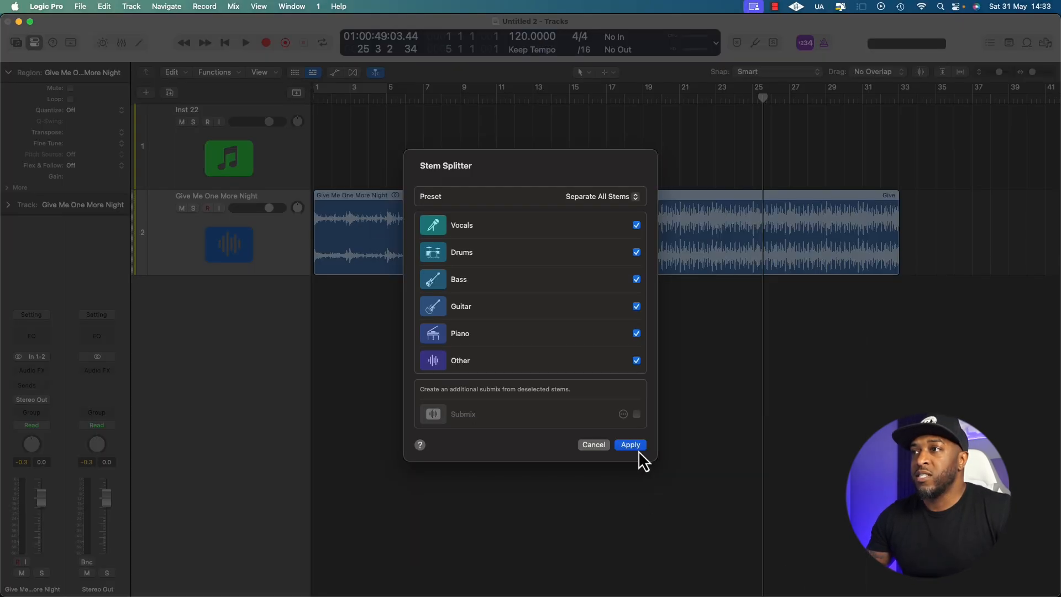
{"action": "left_click", "coordinate": [638, 445]}
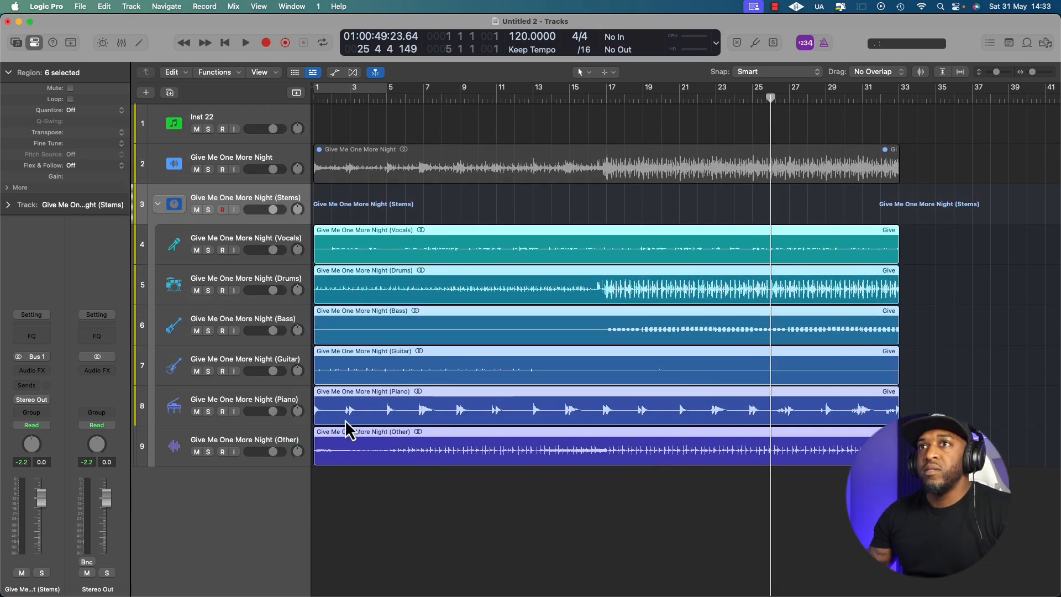
Audition the Give Me One More Night Vocals and Drums stems one at a time in solo from about bar 19
{"action": "left_click", "coordinate": [590, 250]}
{"action": "key", "text": "space"}
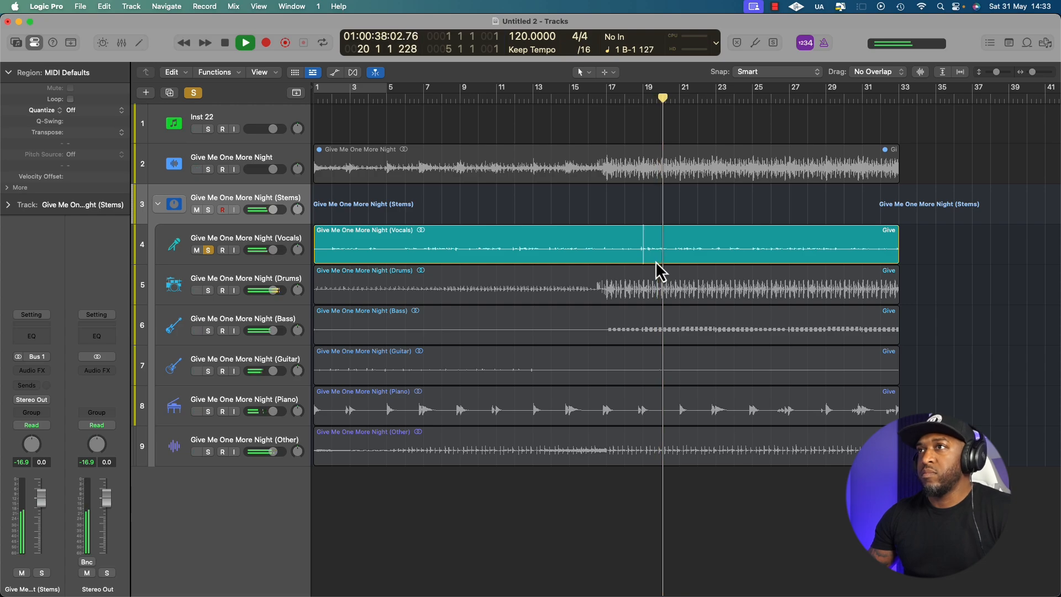
{"action": "key", "text": "space"}
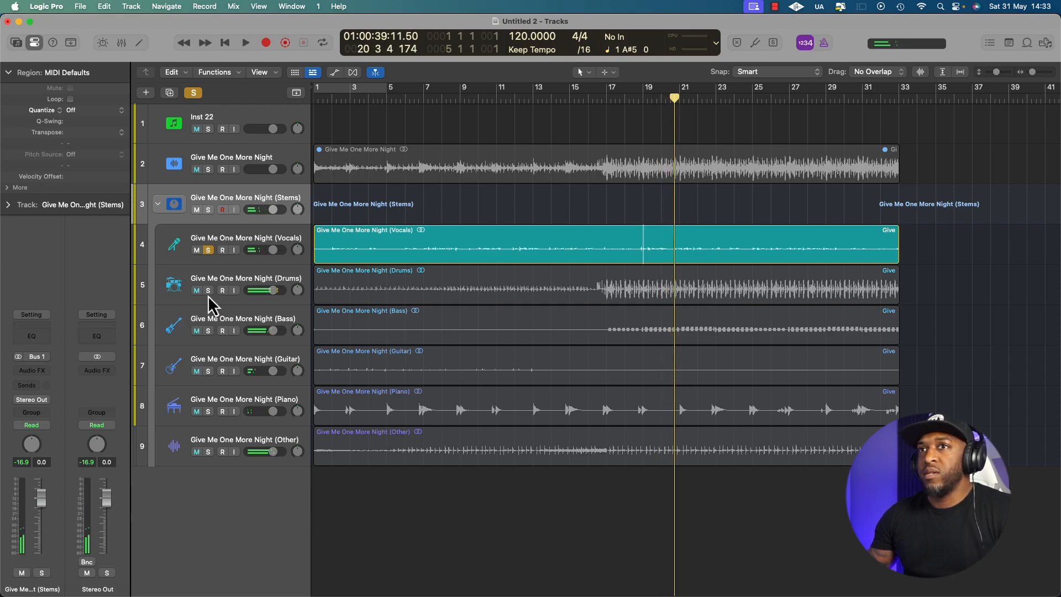
{"action": "left_click", "coordinate": [209, 291]}
{"action": "key", "text": "space"}
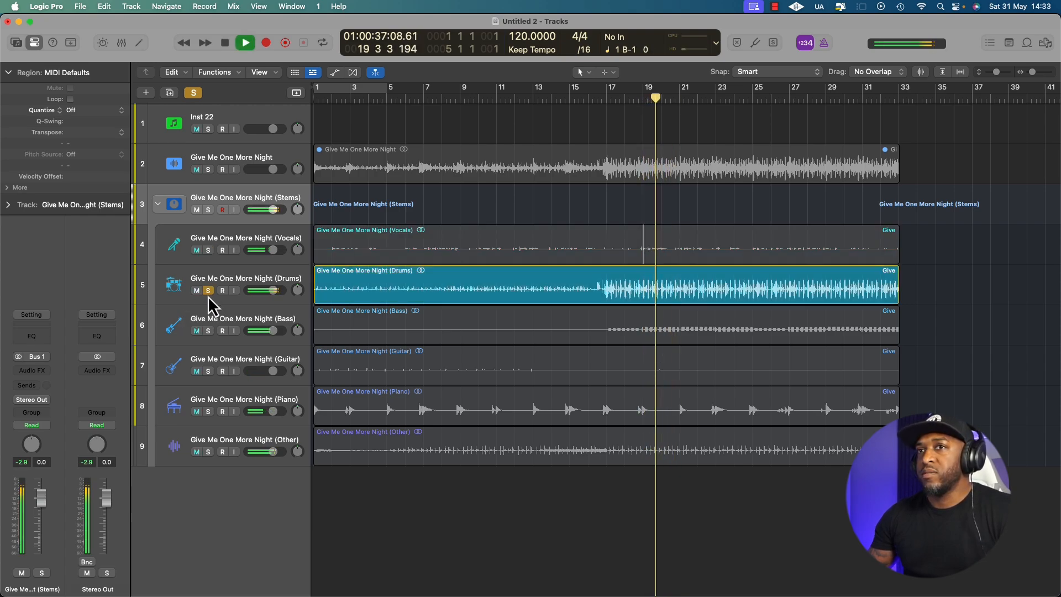
{"action": "key", "text": "space"}
Audition the Bass stem in solo from about bar 19 and the Guitar stem in solo from about bar 2
{"action": "left_click", "coordinate": [208, 331]}
{"action": "key", "text": "space"}
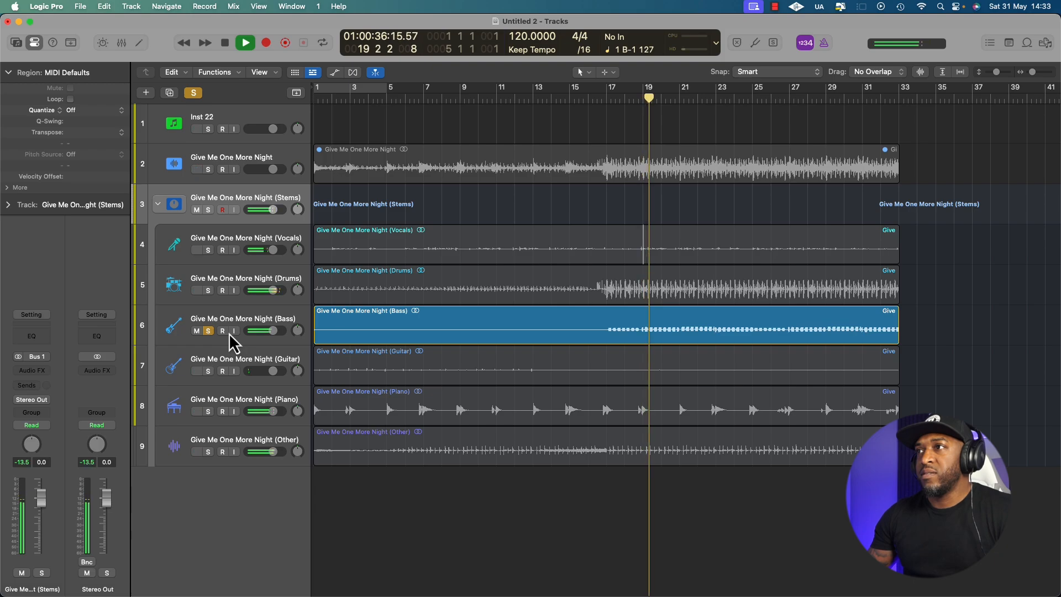
{"action": "key", "text": "space"}
{"action": "left_click", "coordinate": [461, 378]}
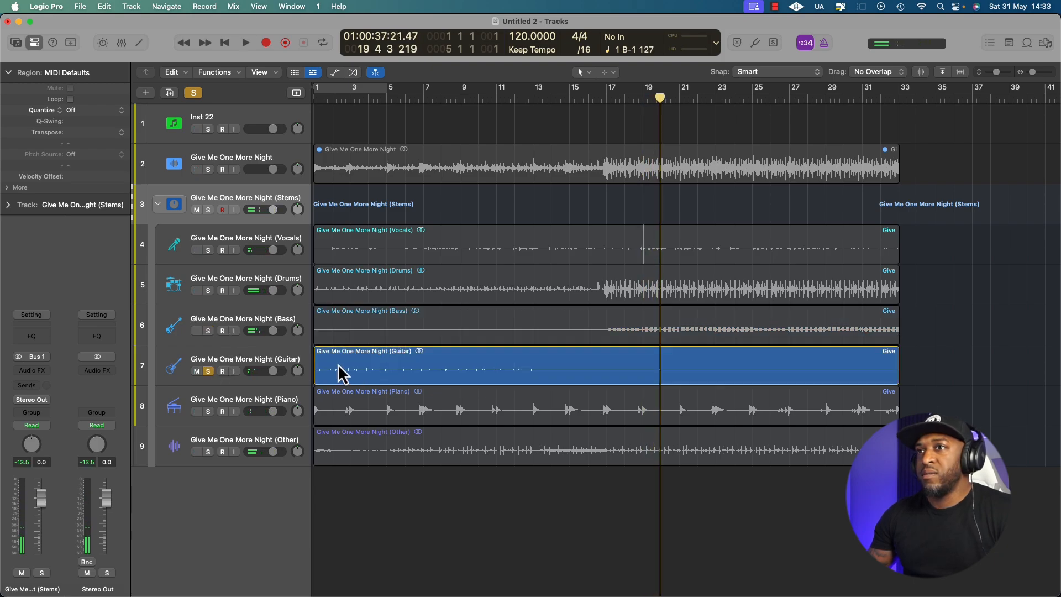
{"action": "key", "text": "space"}
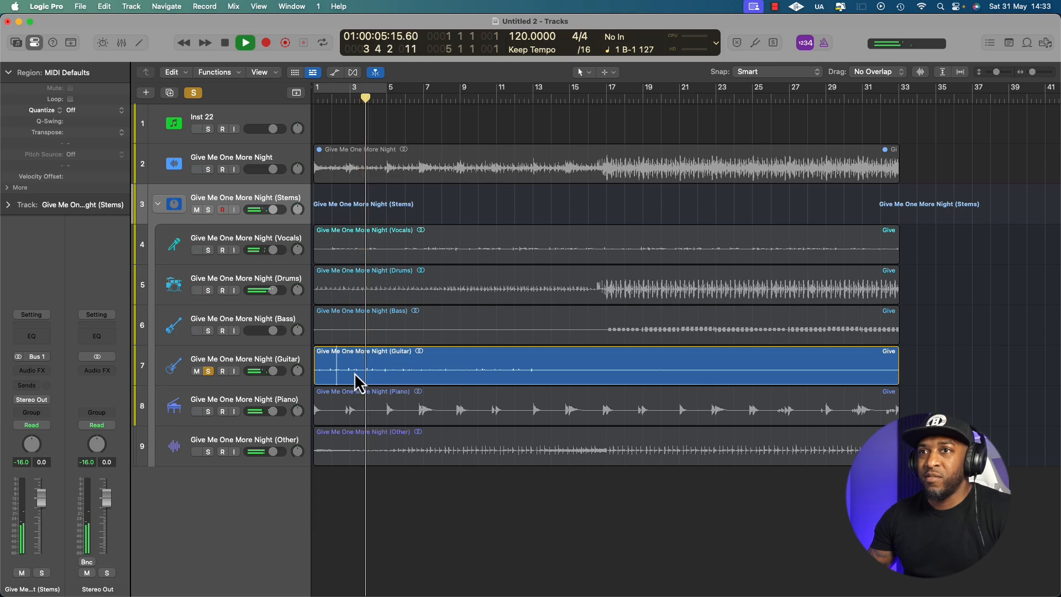
{"action": "key", "text": "space"}
Audition the Piano stem in solo from about bar 6 and from the start, and solo and play the Other stem
{"action": "left_click", "coordinate": [417, 416]}
{"action": "key", "text": "space"}
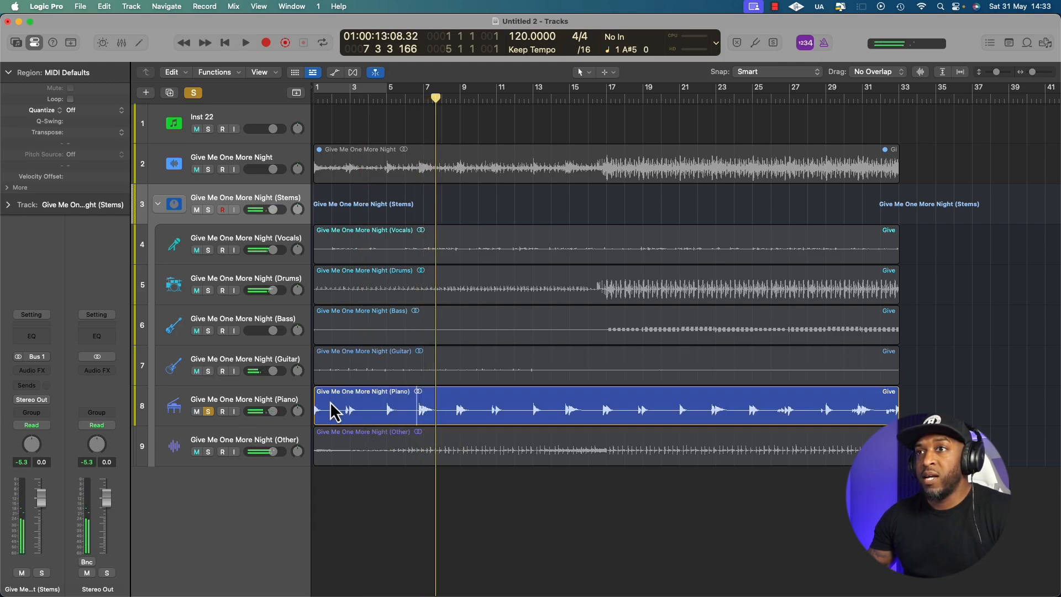
{"action": "key", "text": "Return"}
{"action": "key", "text": "space"}
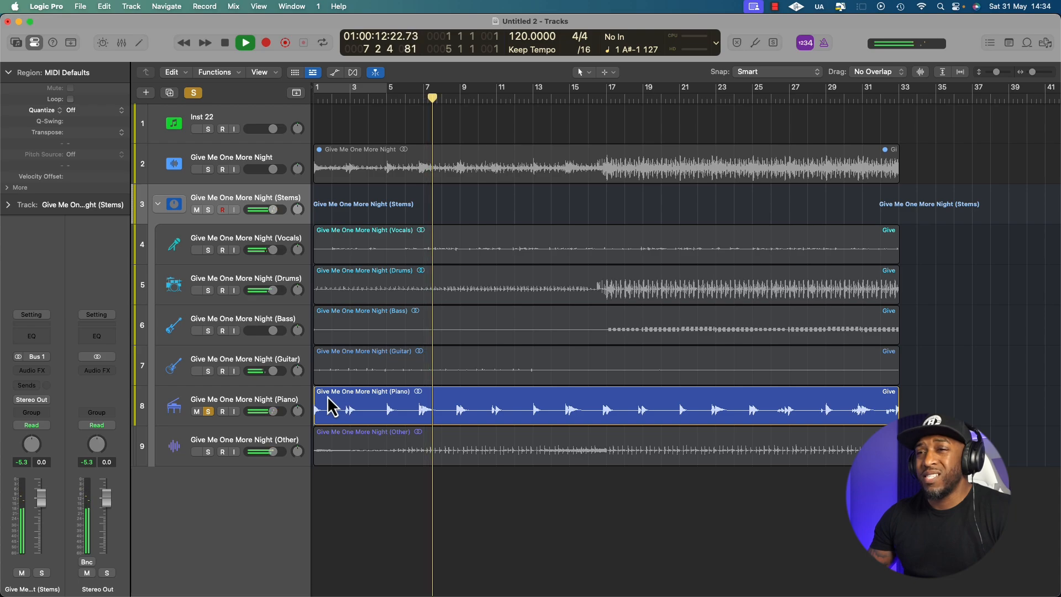
{"action": "left_click", "coordinate": [208, 452]}
{"action": "left_click", "coordinate": [410, 446]}
{"action": "key", "text": "space"}
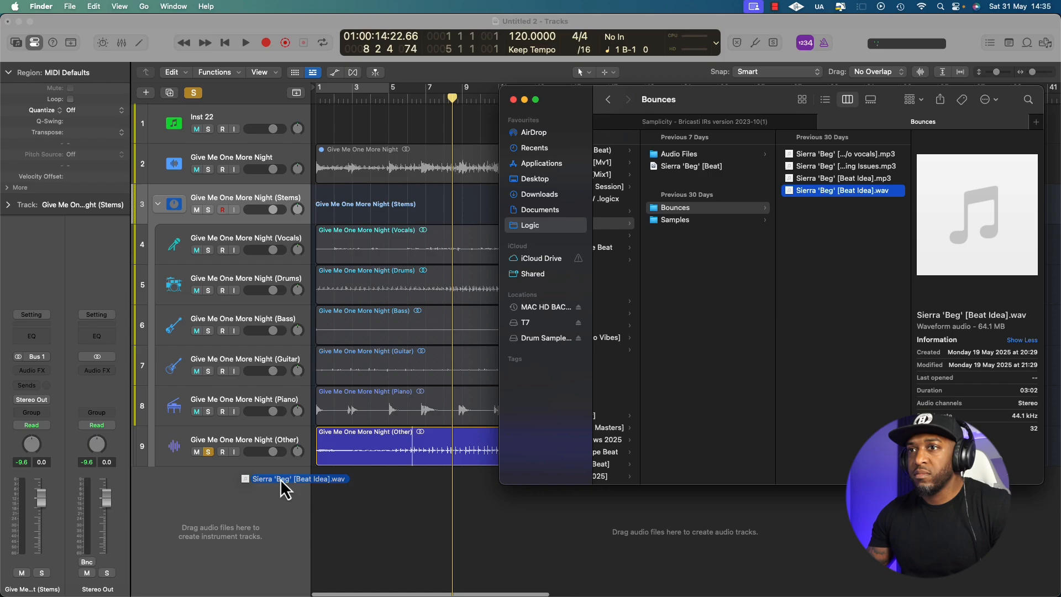
Add the Sierra 'Beg' [Beat Idea] audio on a new track from bar 1 and solo that track
{"action": "left_click_drag", "start_coordinate": [282, 547], "coordinate": [310, 480]}
{"action": "left_click", "coordinate": [214, 489]}
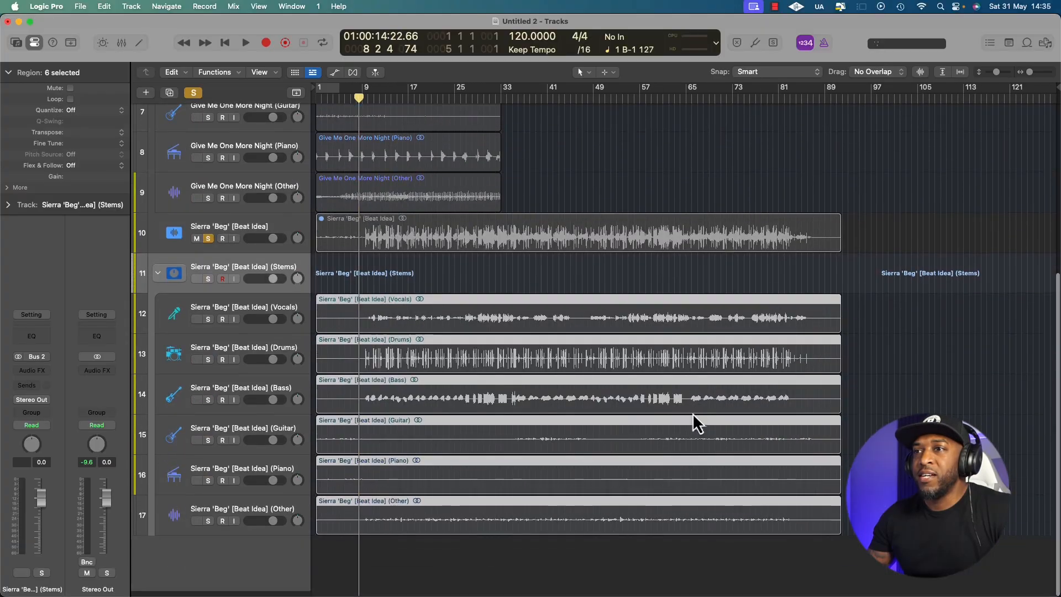
Solo the Sierra 'Beg' [Beat Idea] Guitar stem, play it from the beginning and enlarge the track heights
{"action": "scroll", "coordinate": [692, 413], "scroll_direction": "up", "scroll_amount": 1}
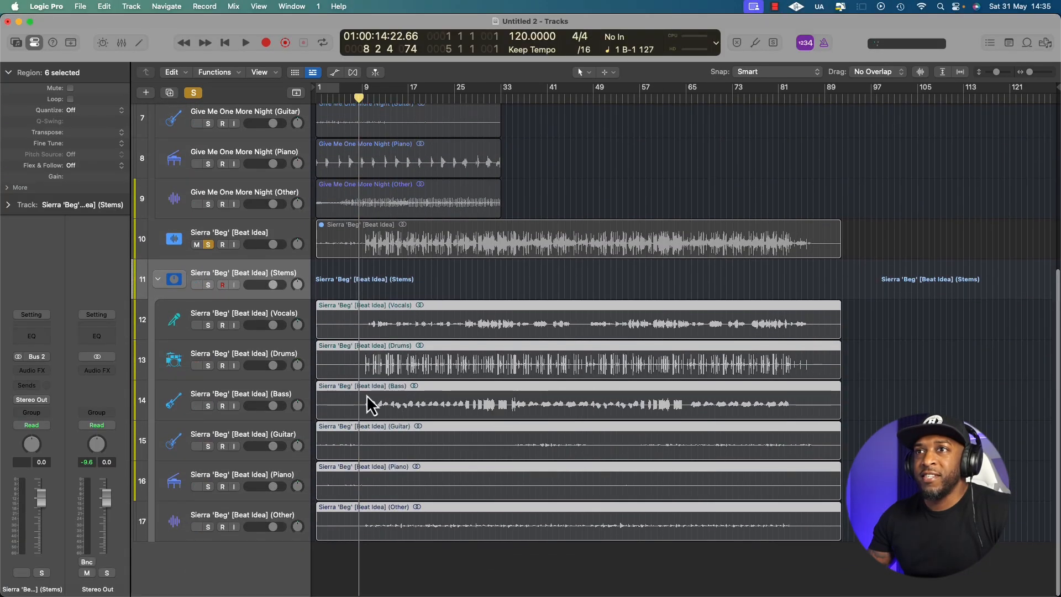
{"action": "left_click", "coordinate": [336, 446]}
{"action": "key", "text": "Return"}
{"action": "key", "text": "space"}
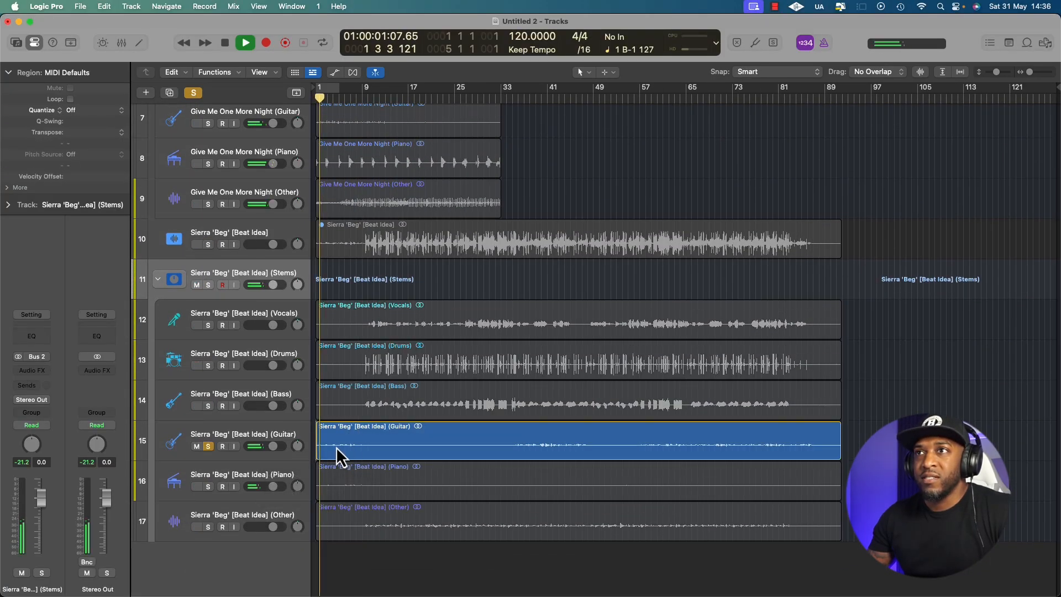
{"action": "key", "text": "super+Down"}
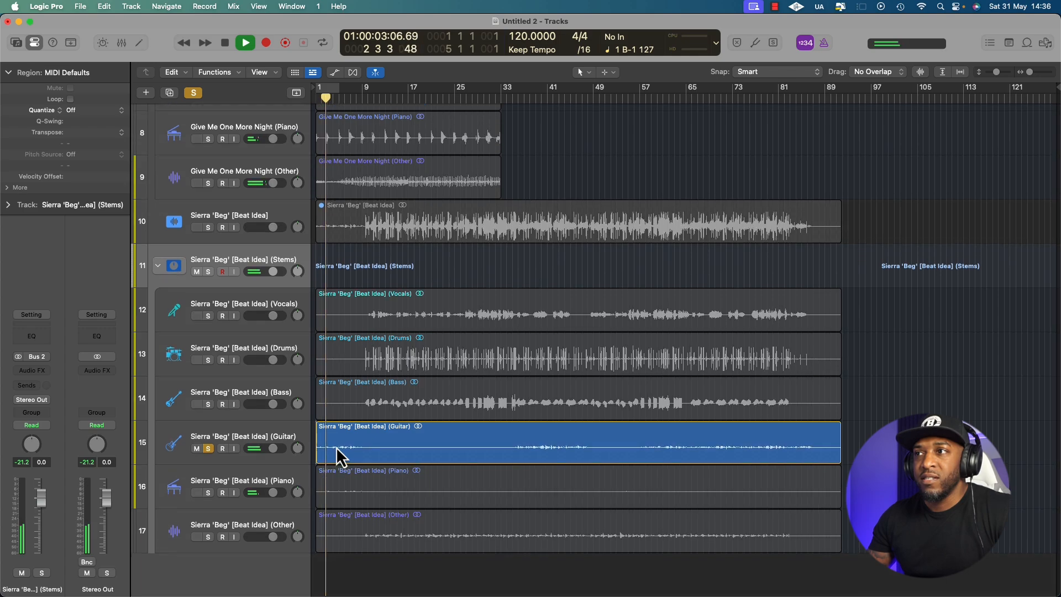
{"action": "key", "text": "super+Down"}
Audition the soloed Sierra 'Beg' Guitar stem from about bar 35
{"action": "left_click", "coordinate": [515, 432]}
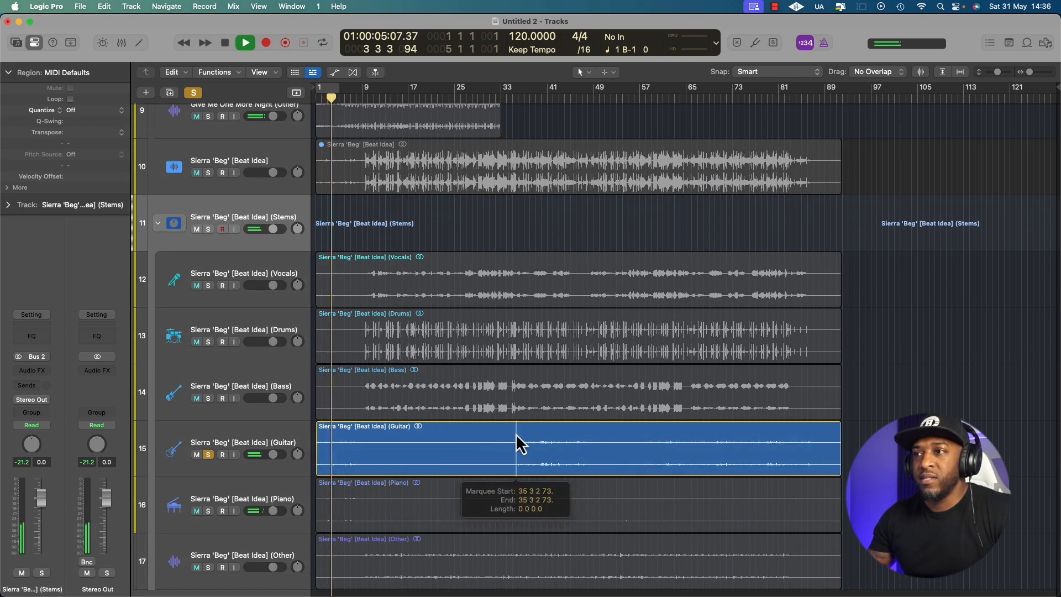
{"action": "key", "text": "space"}
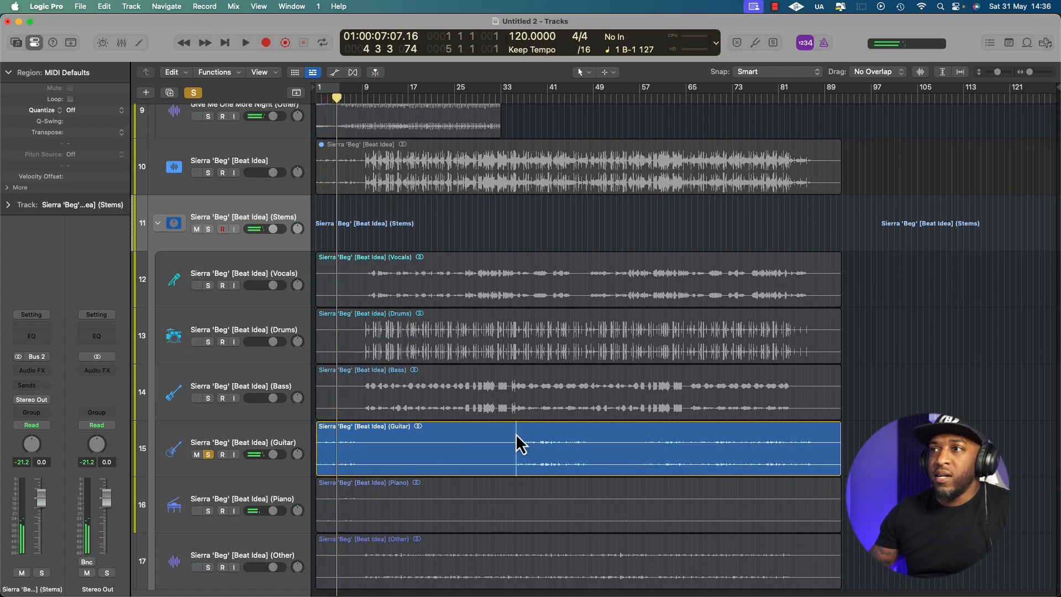
{"action": "key", "text": "space"}
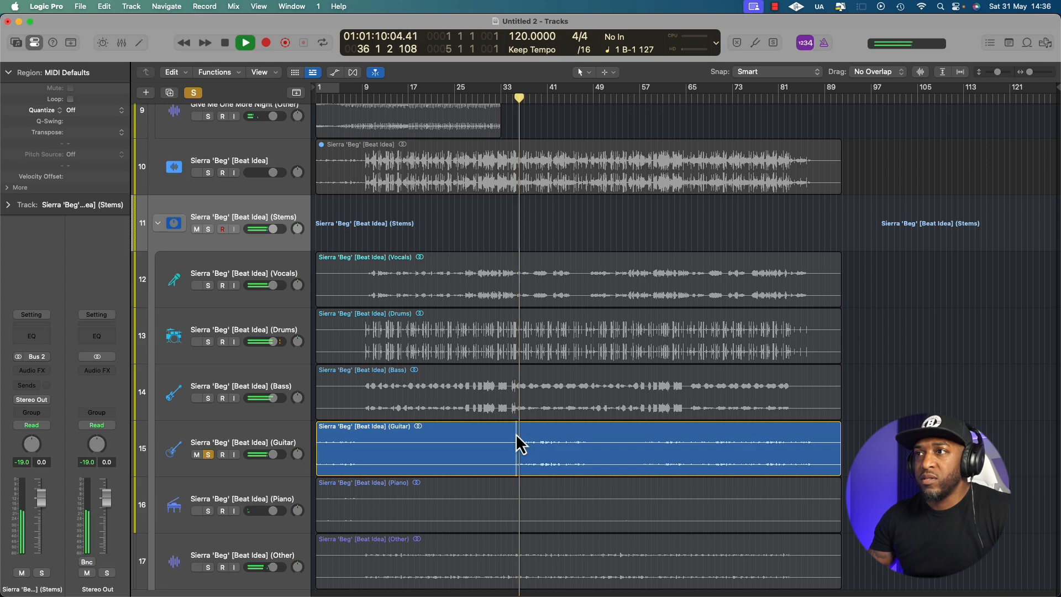
{"action": "key", "text": "space"}
Play the original Sierra 'Beg' [Beat Idea] track in solo from about bar 35 and switch the solo back to its Guitar stem
{"action": "left_click", "coordinate": [292, 176]}
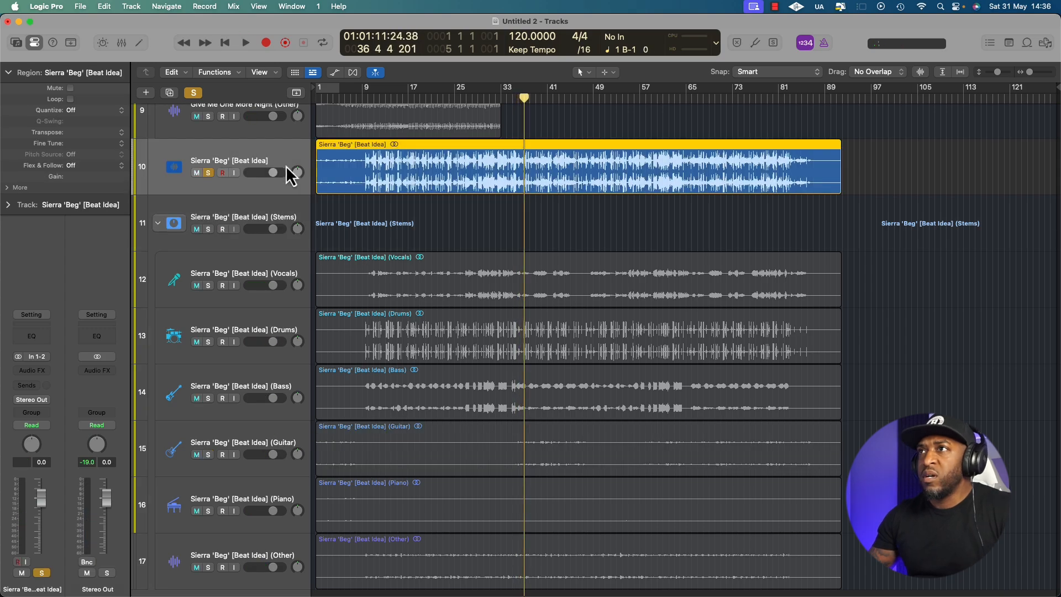
{"action": "left_click", "coordinate": [513, 208]}
{"action": "key", "text": "space"}
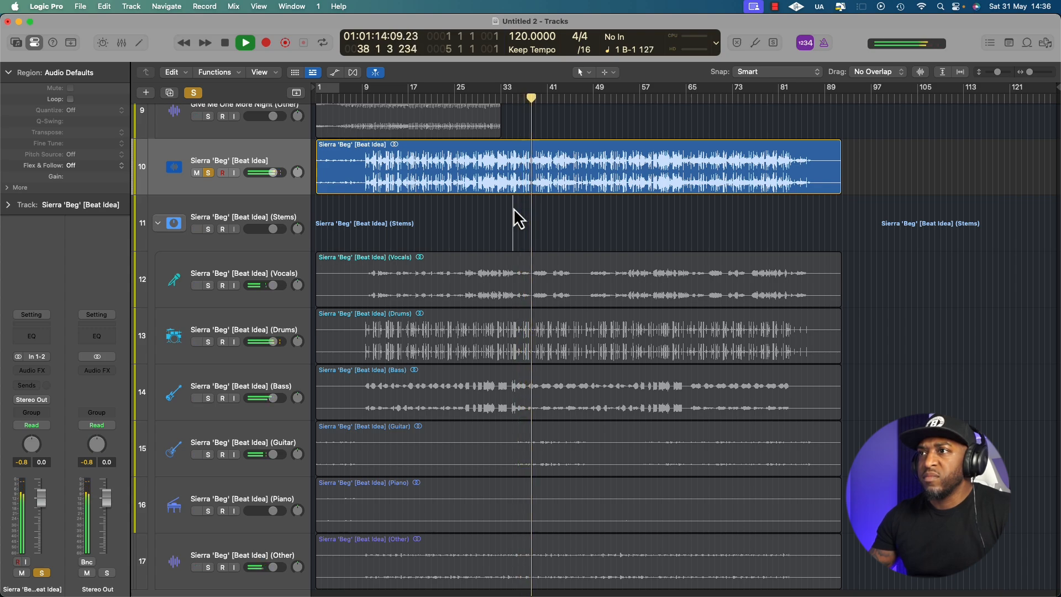
{"action": "key", "text": "space"}
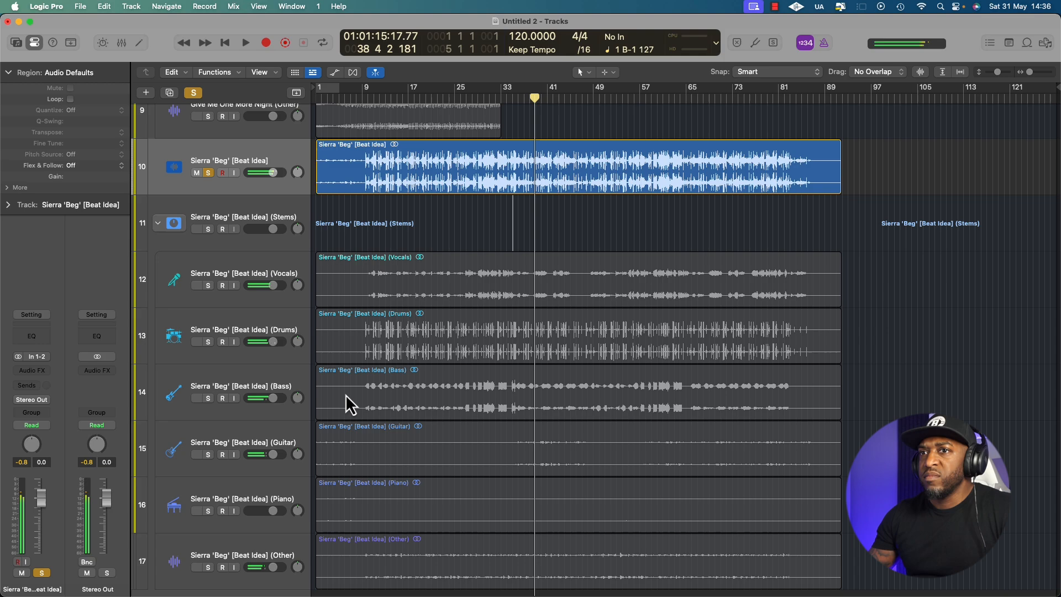
{"action": "left_click", "coordinate": [209, 454]}
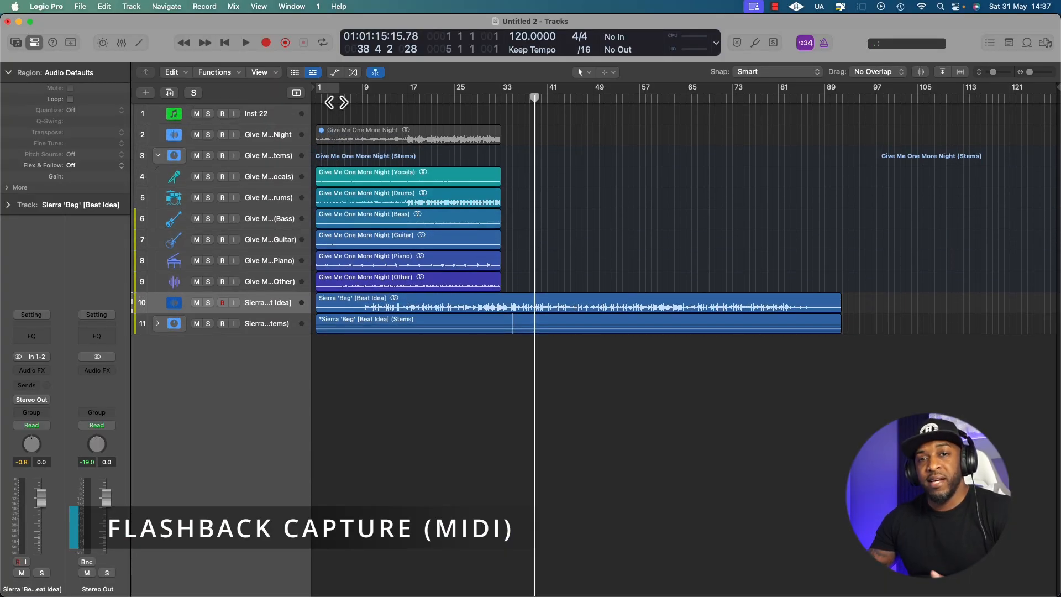
Select the Inst 22 instrument track as the target for MIDI playing
{"action": "left_click", "coordinate": [326, 117]}
{"action": "scroll", "coordinate": [359, 135], "scroll_direction": "up", "scroll_amount": 5}
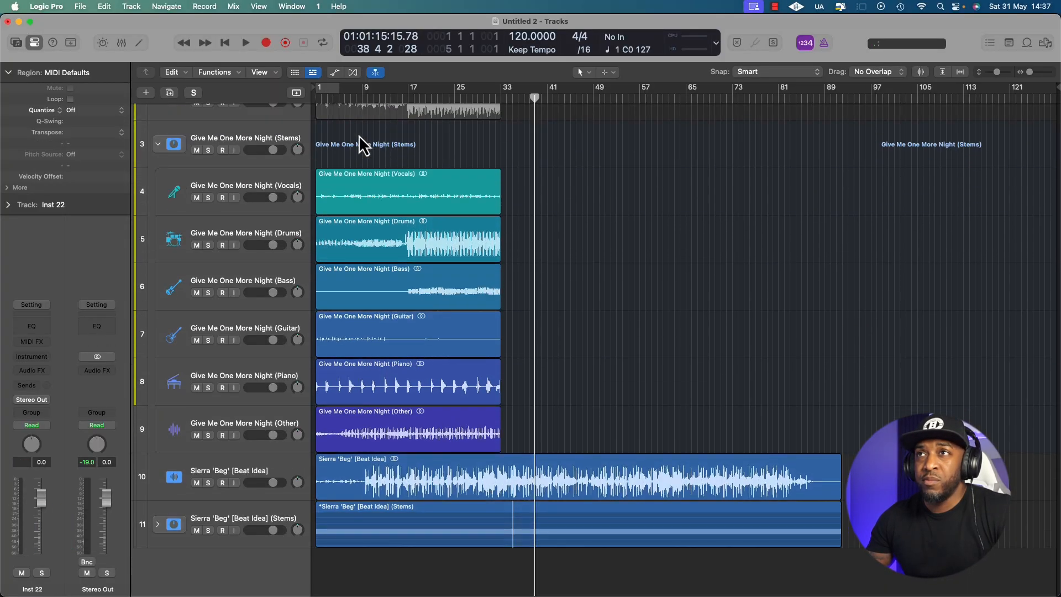
{"action": "scroll", "coordinate": [359, 135], "scroll_direction": "down", "scroll_amount": 2}
{"action": "scroll", "coordinate": [334, 131], "scroll_direction": "up", "scroll_amount": 3}
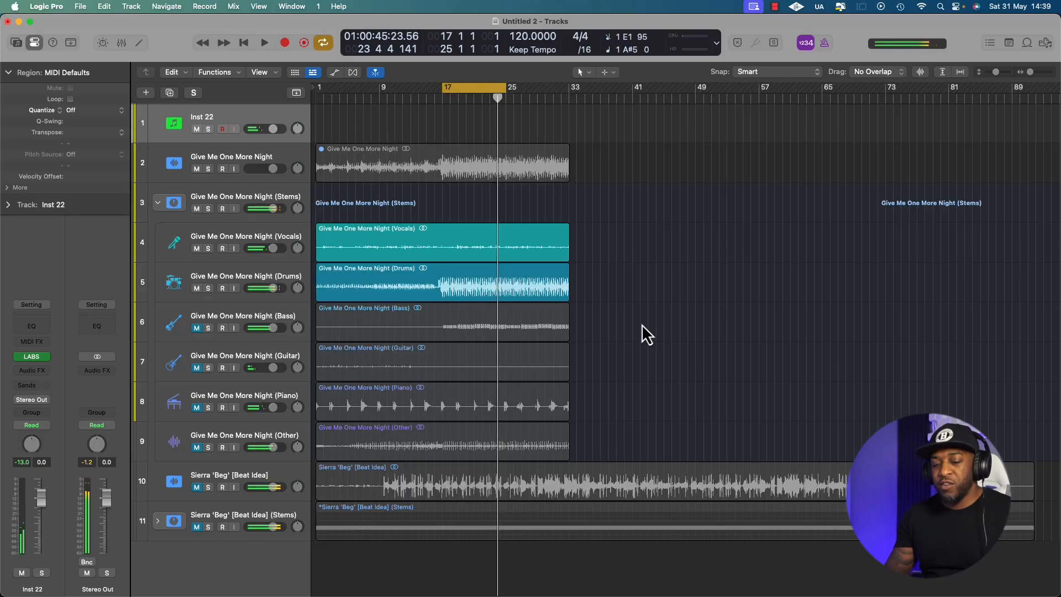
Capture the MIDI just played onto the Inst 22 track and move the resulting region to about bar 42
{"action": "key", "text": "shift+r"}
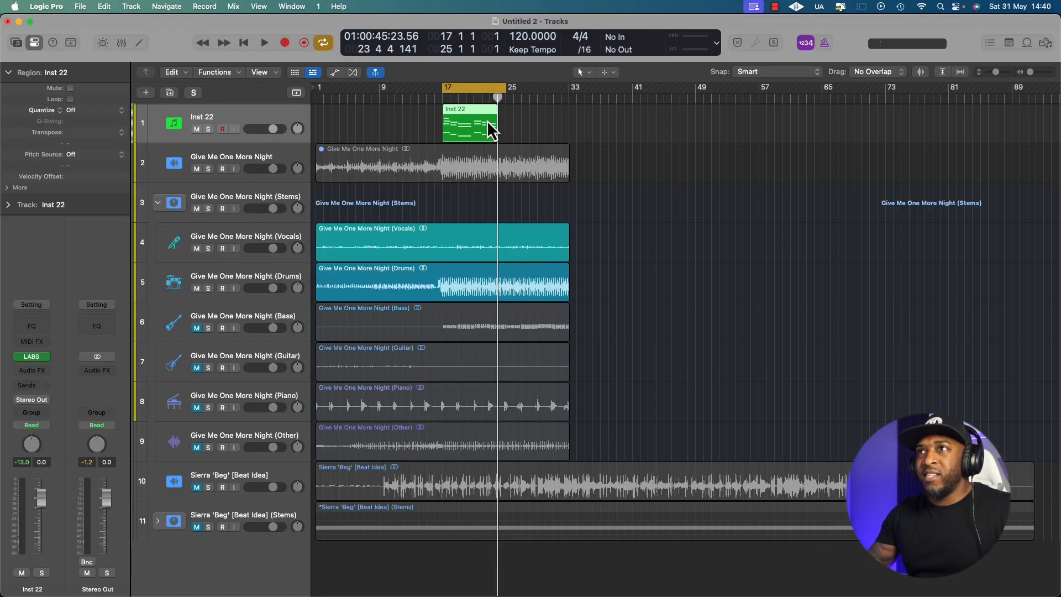
{"action": "left_click", "coordinate": [518, 122]}
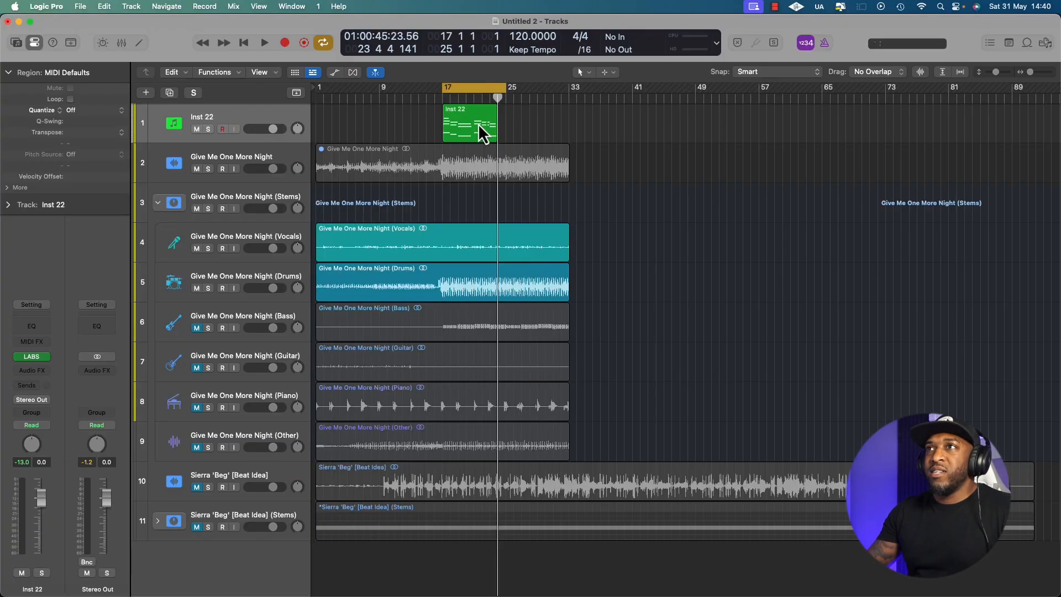
{"action": "left_click", "coordinate": [479, 126]}
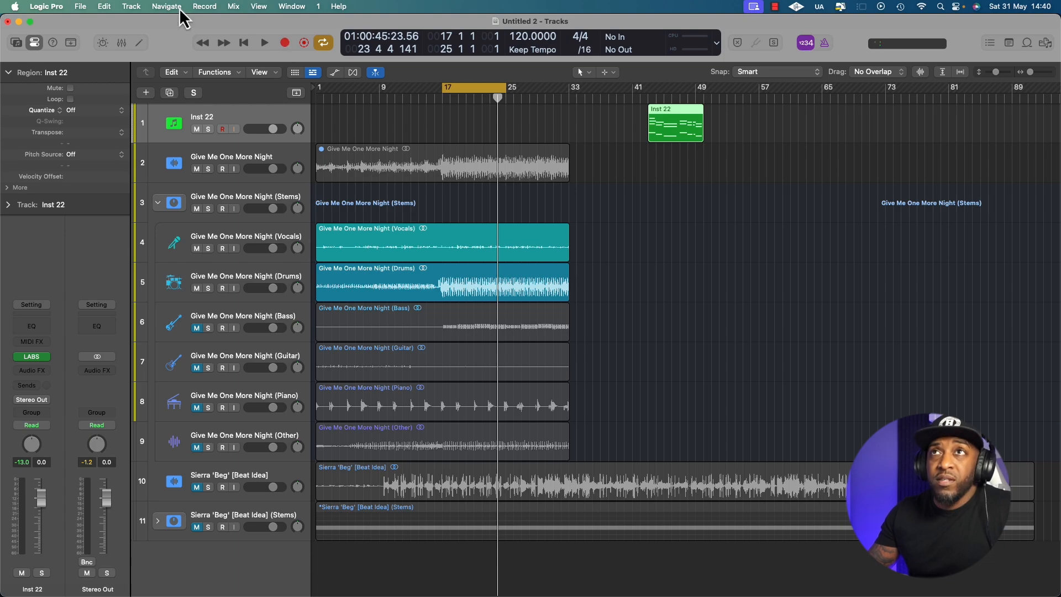
Customize the control bar to include Flashback Capture among its transport controls
{"action": "right_click", "coordinate": [335, 58]}
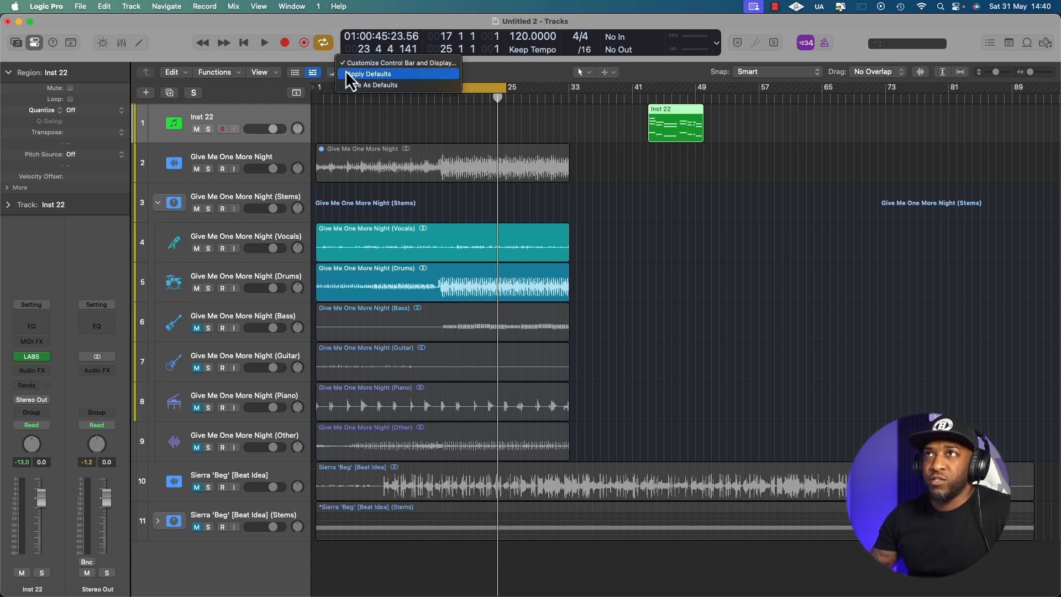
{"action": "left_click", "coordinate": [356, 63]}
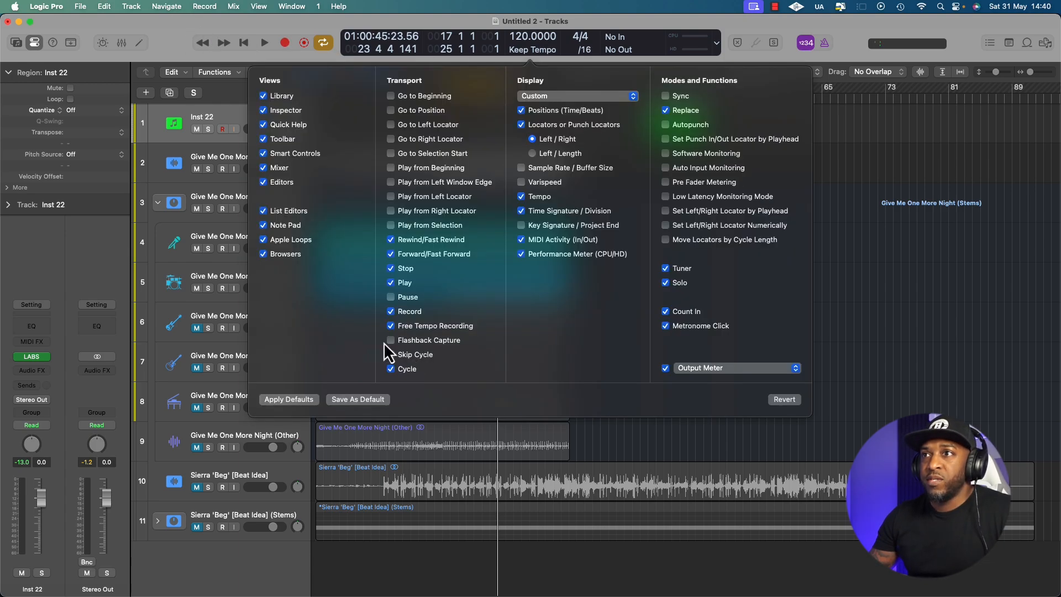
{"action": "left_click", "coordinate": [799, 429]}
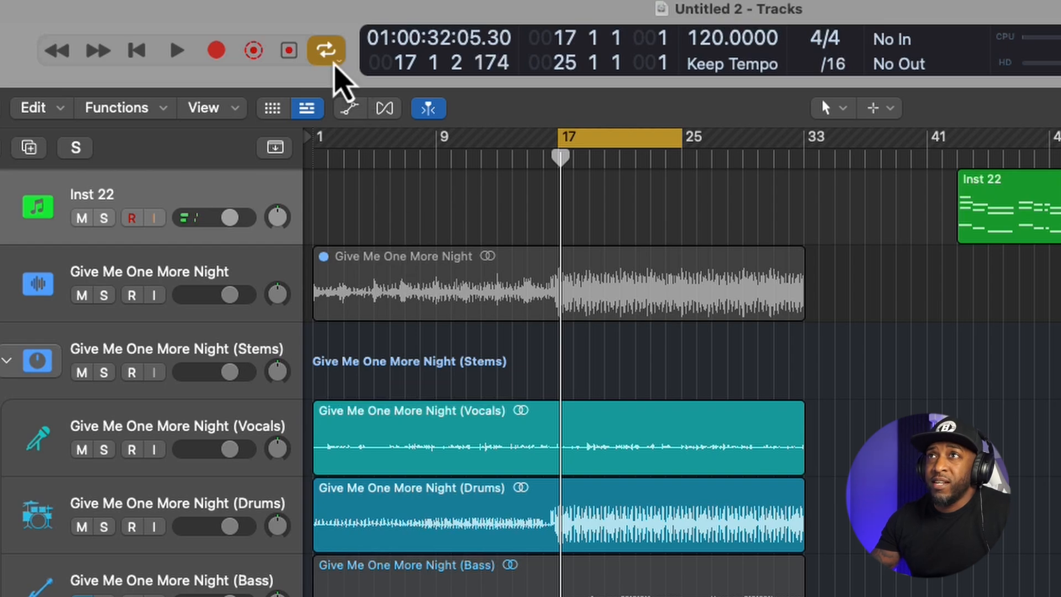
Recover the newly played MIDI on the Inst 22 track with Flashback Capture during the bar 17 to 25 cycle
{"action": "left_click", "coordinate": [295, 59]}
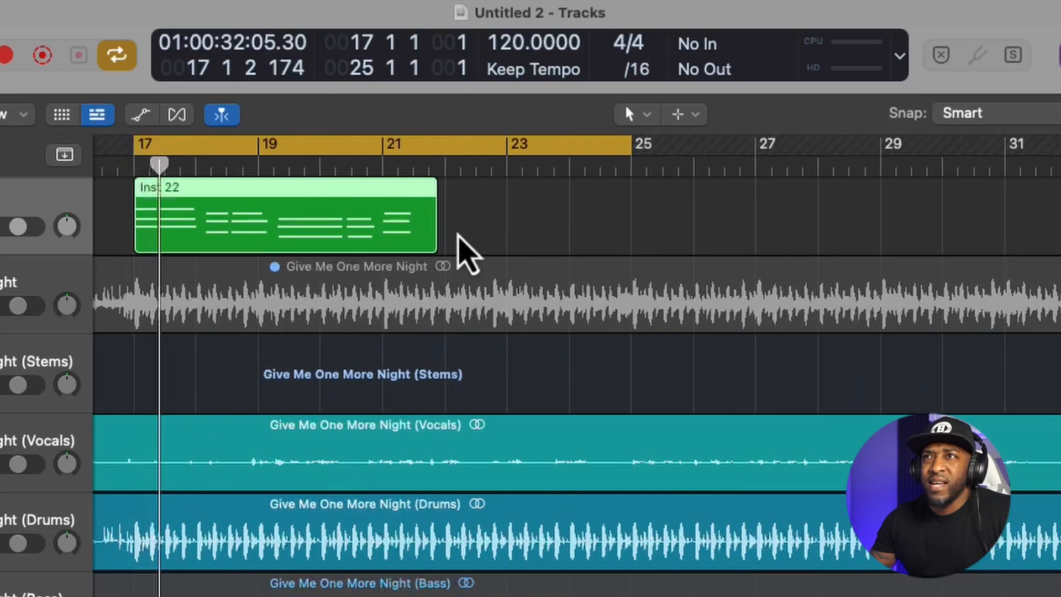
{"action": "scroll", "coordinate": [457, 232], "scroll_direction": "left", "scroll_amount": 3}
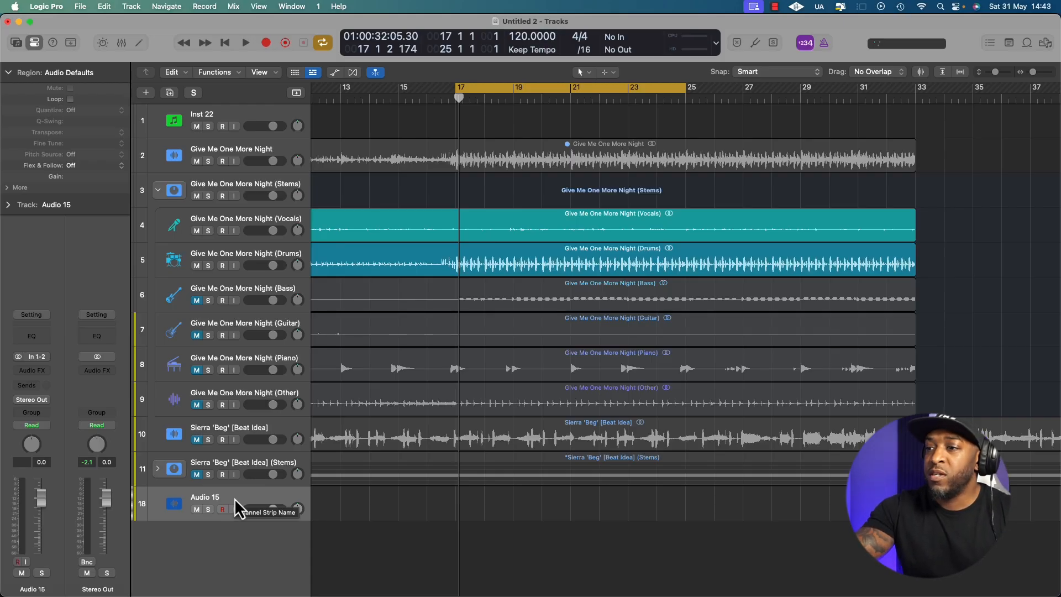
Turn on input monitoring for the Audio 15 track
{"action": "left_click", "coordinate": [233, 508]}
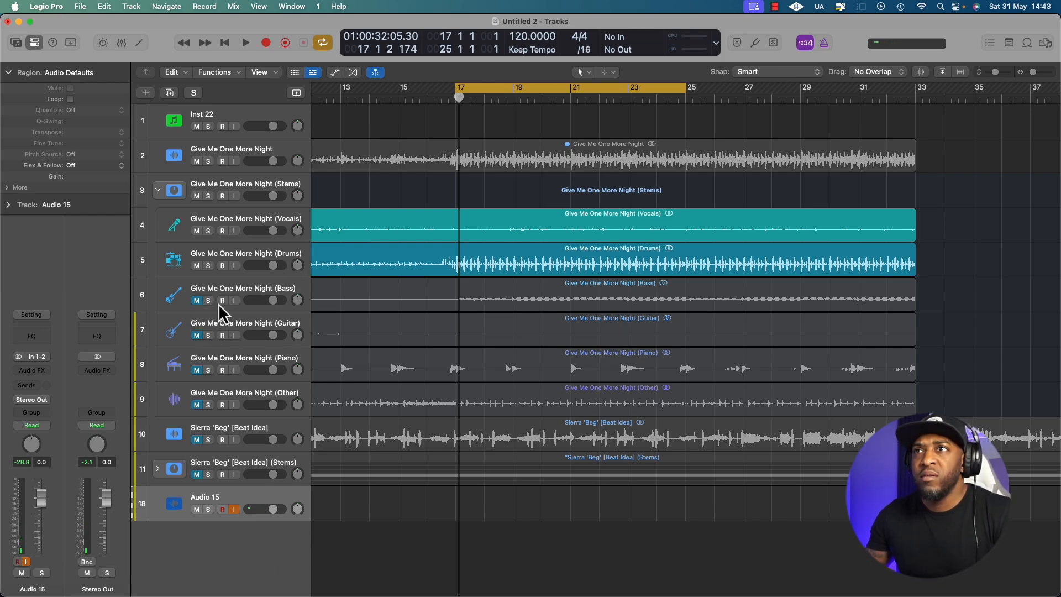
{"action": "scroll", "coordinate": [236, 300], "scroll_direction": "up", "scroll_amount": 2}
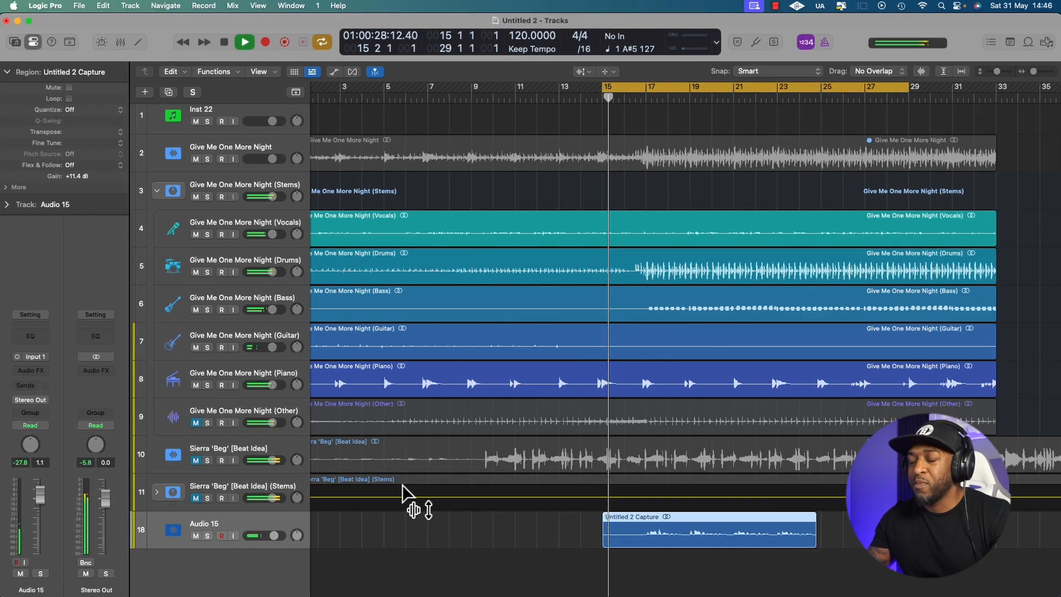
{"action": "scroll", "coordinate": [437, 520], "scroll_direction": "down", "scroll_amount": 3}
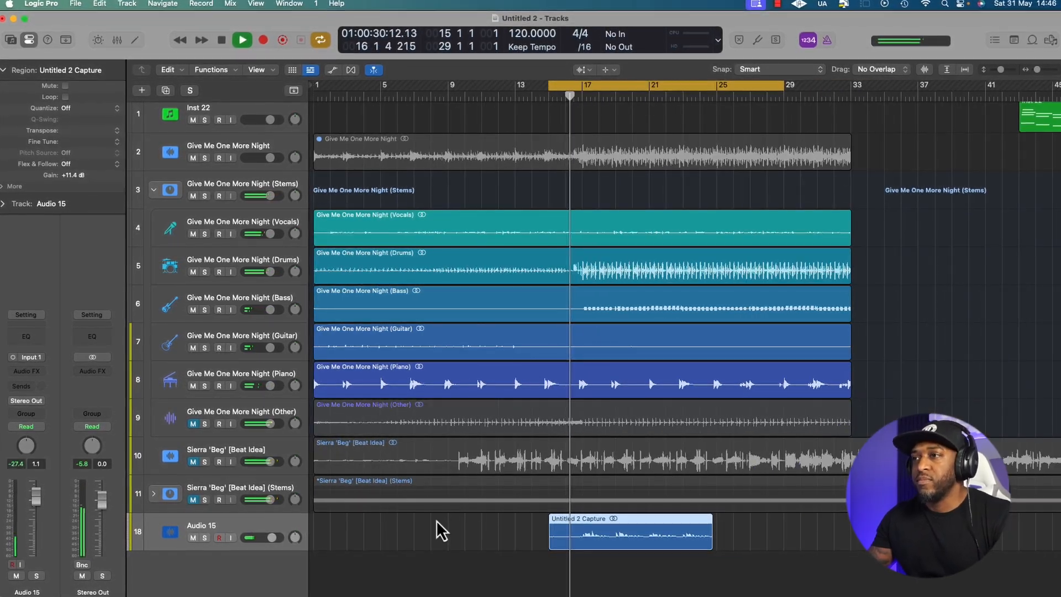
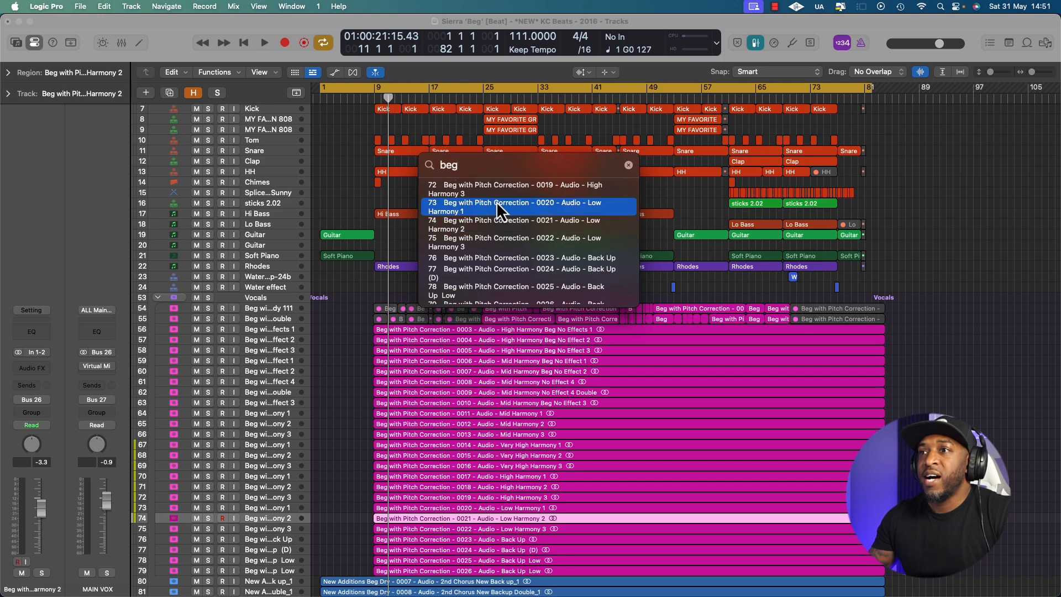
Jump to the Low Harmony 1 track and on to the 0023 Back Up track from the "beg" track search results, and close the search
{"action": "left_click", "coordinate": [503, 205]}
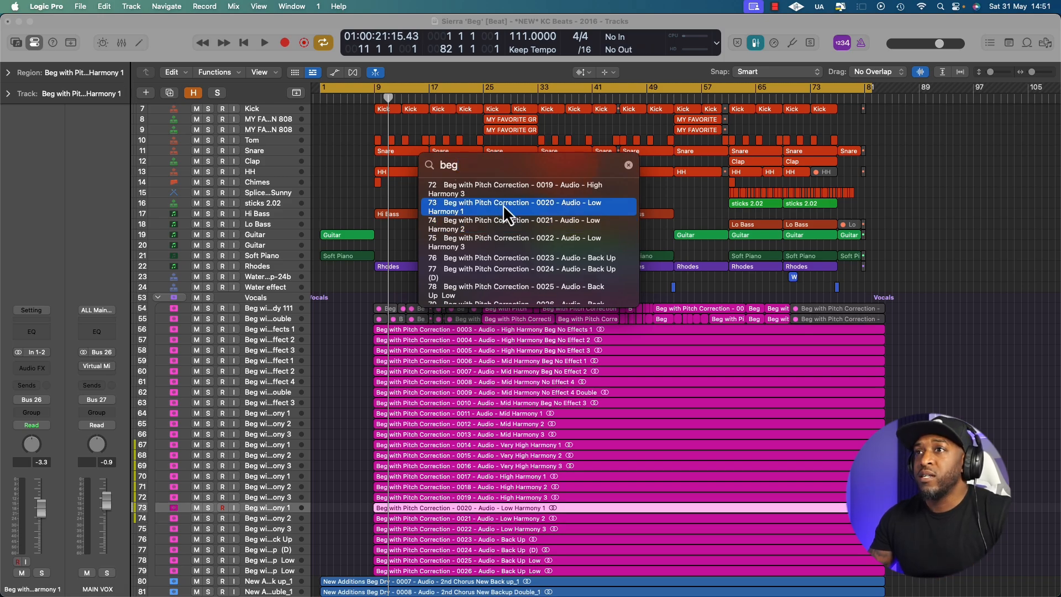
{"action": "scroll", "coordinate": [392, 287], "scroll_direction": "down", "scroll_amount": 5}
{"action": "scroll", "coordinate": [392, 287], "scroll_direction": "up", "scroll_amount": 6}
{"action": "scroll", "coordinate": [393, 286], "scroll_direction": "down", "scroll_amount": 5}
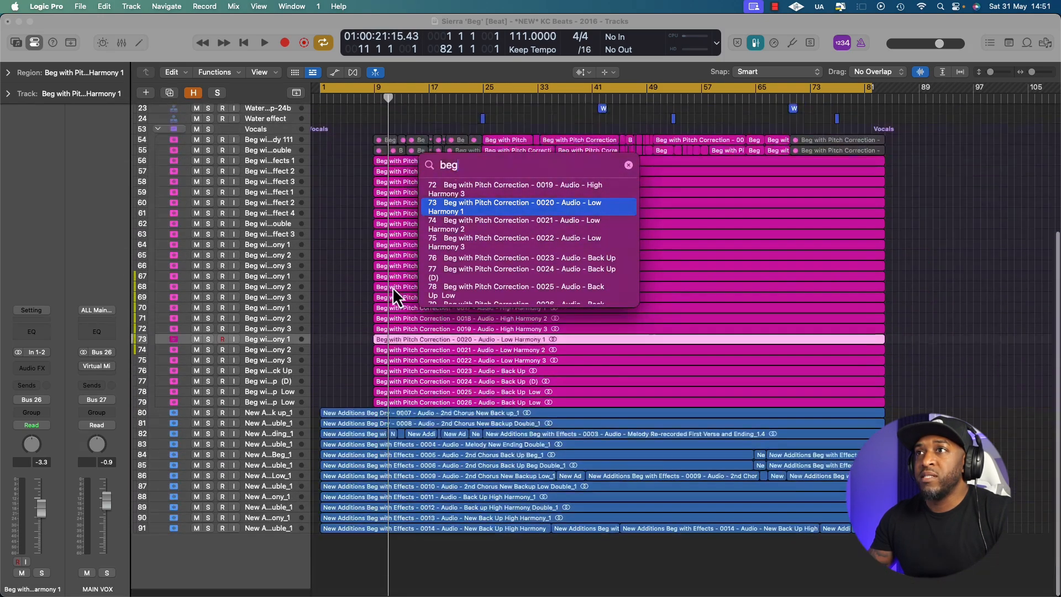
{"action": "scroll", "coordinate": [393, 286], "scroll_direction": "up", "scroll_amount": 5}
{"action": "left_click", "coordinate": [560, 258]}
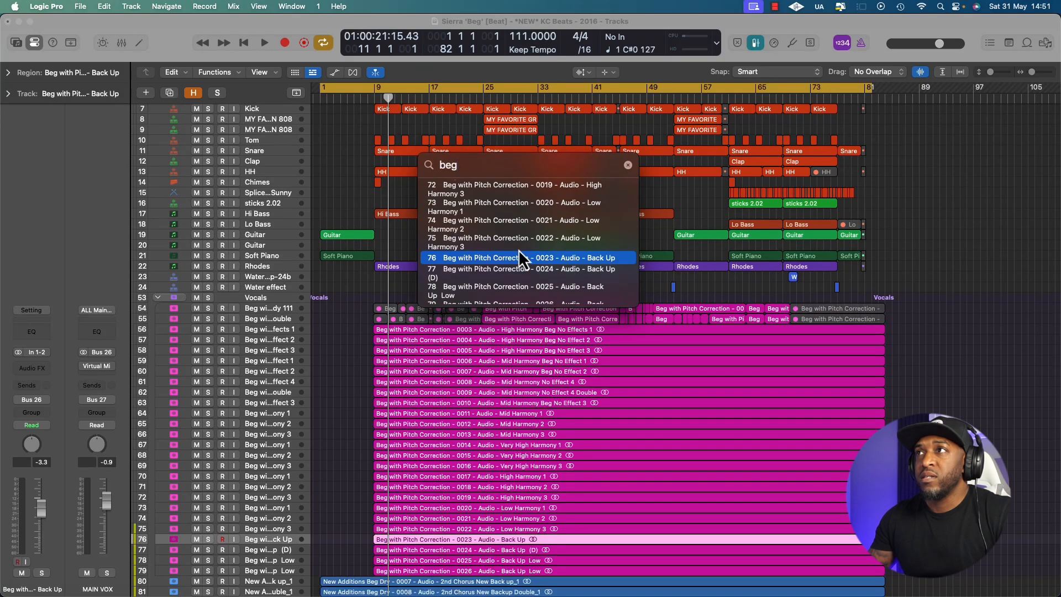
{"action": "left_click", "coordinate": [627, 166]}
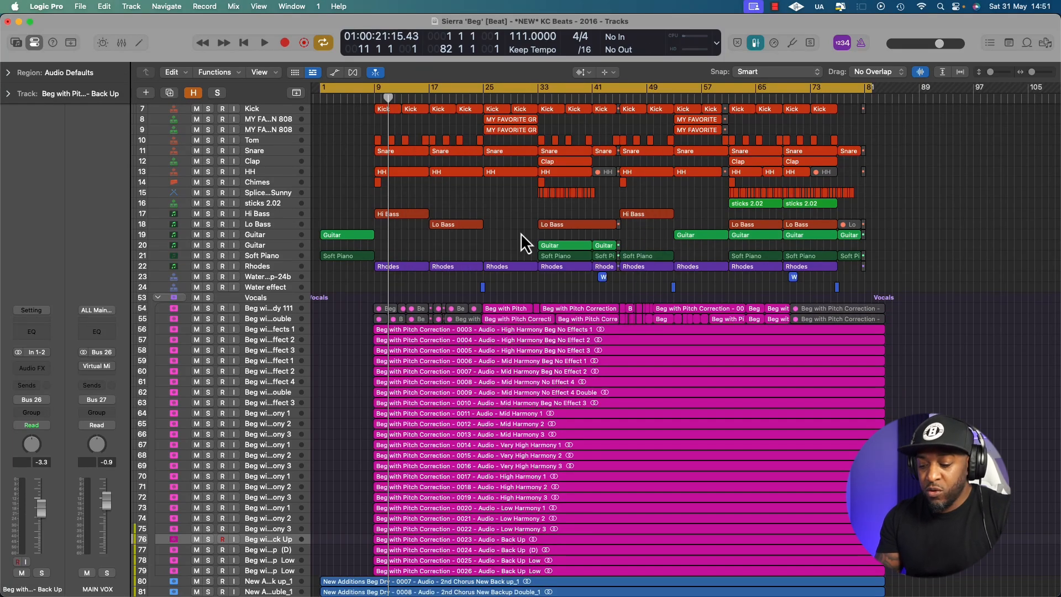
Add the UAD Ampex ATR-102 plug-in to the Back Up track by searching for "atr", and close its window
{"action": "key", "text": "ctrl+shift+e"}
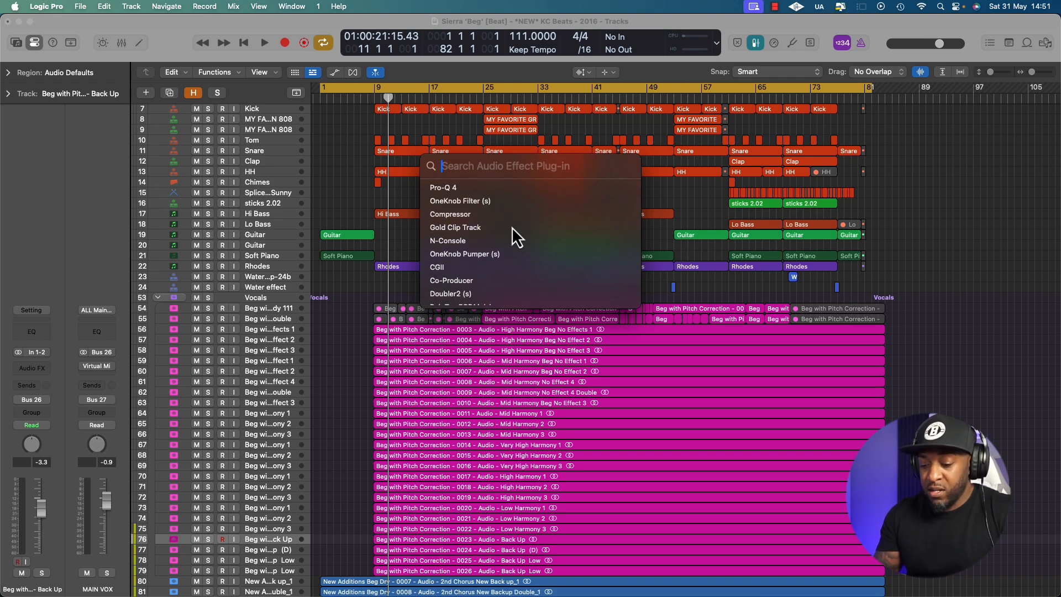
{"action": "type", "text": "atr"}
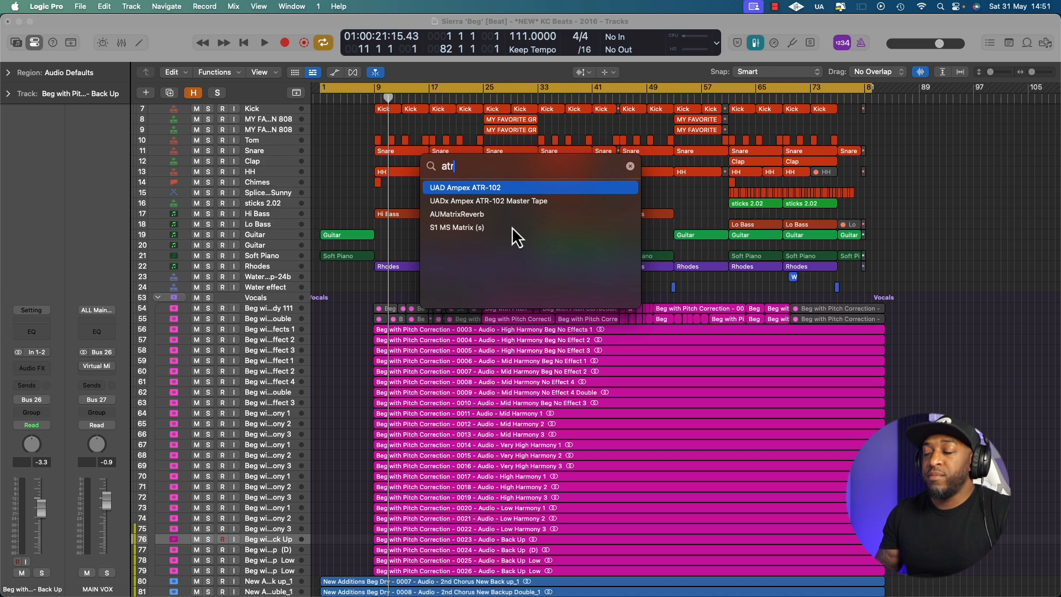
{"action": "key", "text": "Return"}
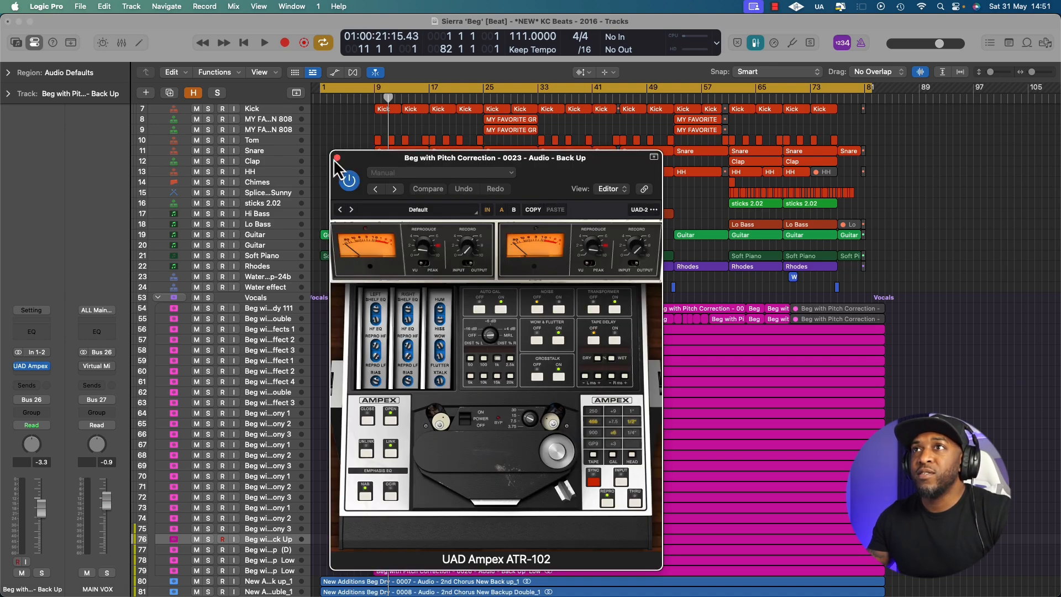
{"action": "left_click", "coordinate": [336, 159]}
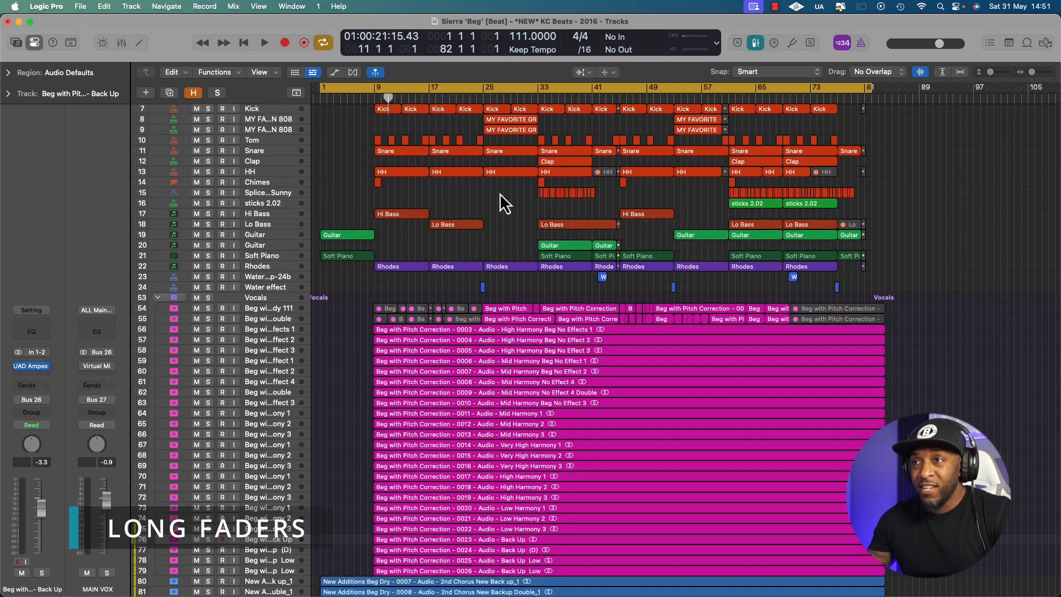
Show the mixer, look across its channel strips, and compare the wide and narrow channel strip views
{"action": "key", "text": "x"}
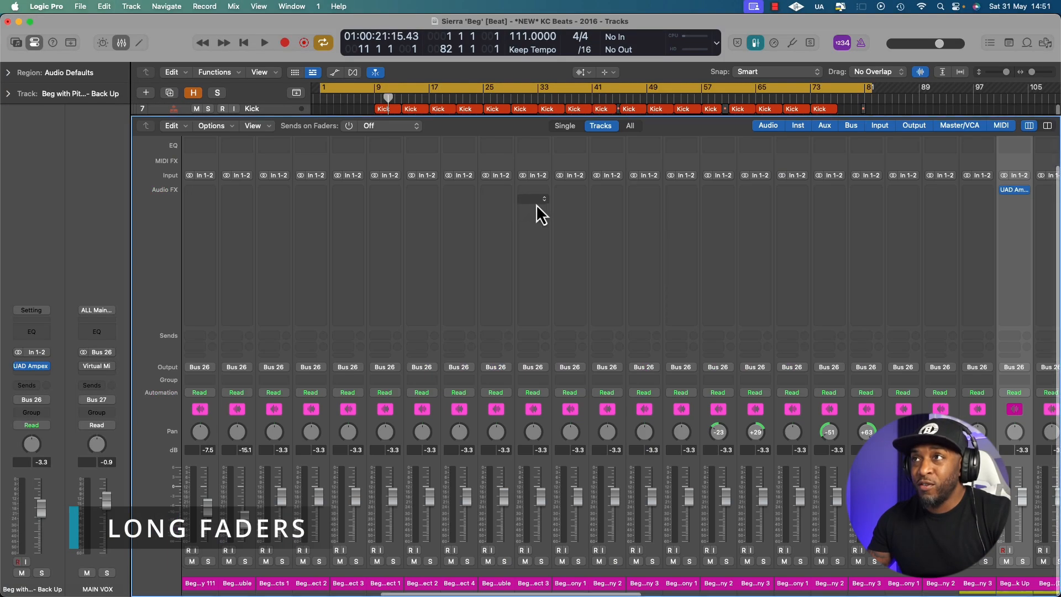
{"action": "scroll", "coordinate": [509, 350], "scroll_direction": "right", "scroll_amount": 15}
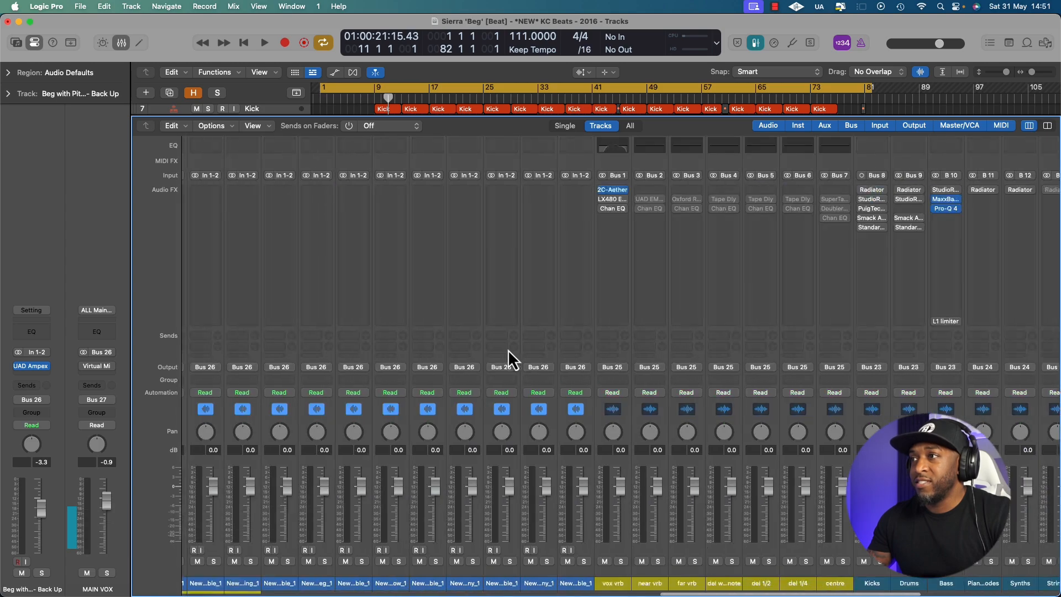
{"action": "scroll", "coordinate": [713, 382], "scroll_direction": "left", "scroll_amount": 15}
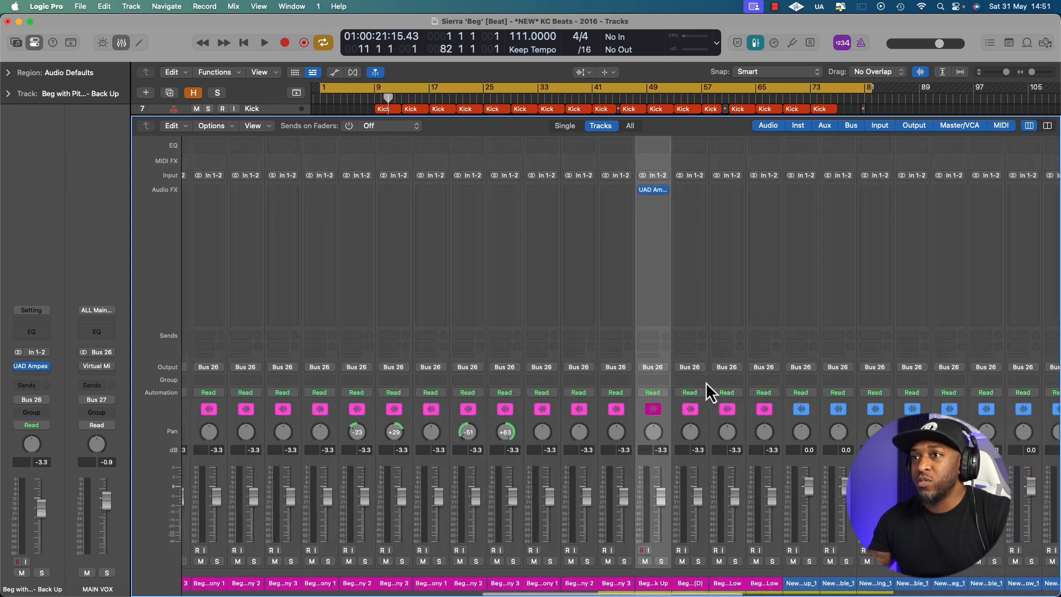
{"action": "scroll", "coordinate": [704, 381], "scroll_direction": "right", "scroll_amount": 15}
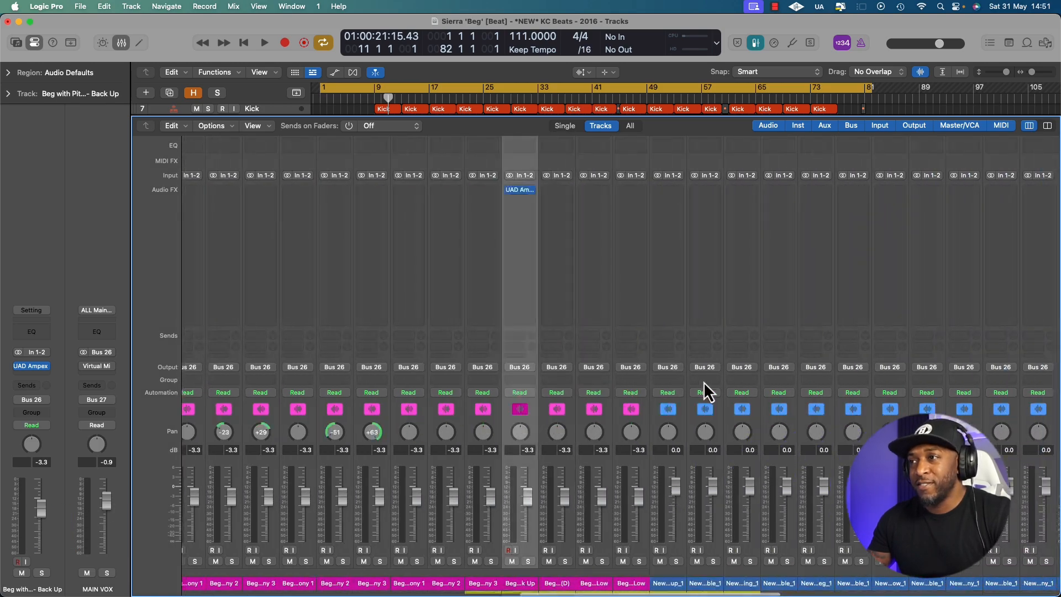
{"action": "scroll", "coordinate": [704, 382], "scroll_direction": "right", "scroll_amount": 3}
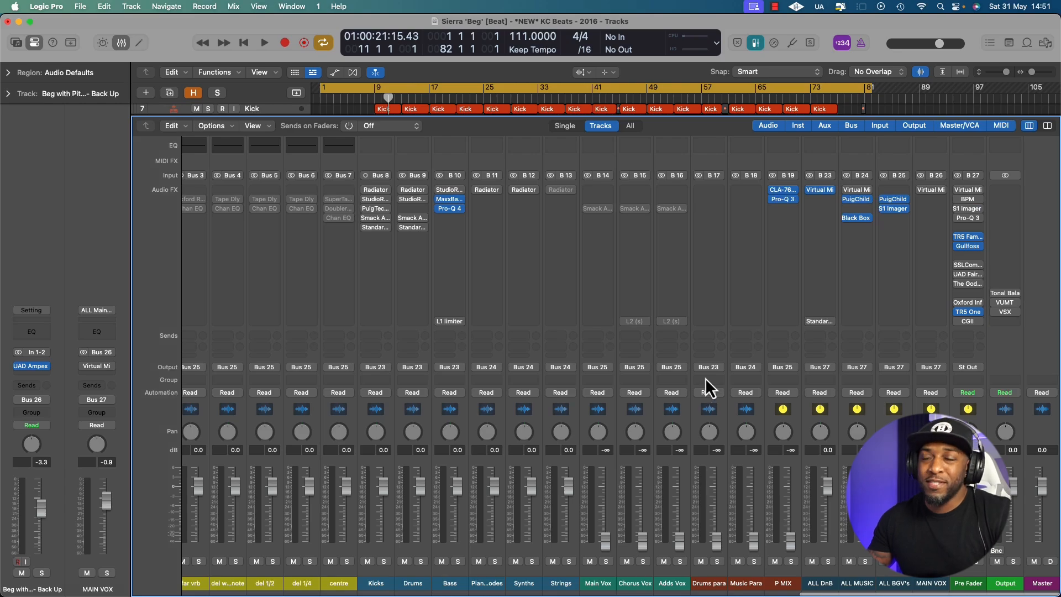
{"action": "left_click", "coordinate": [1047, 127]}
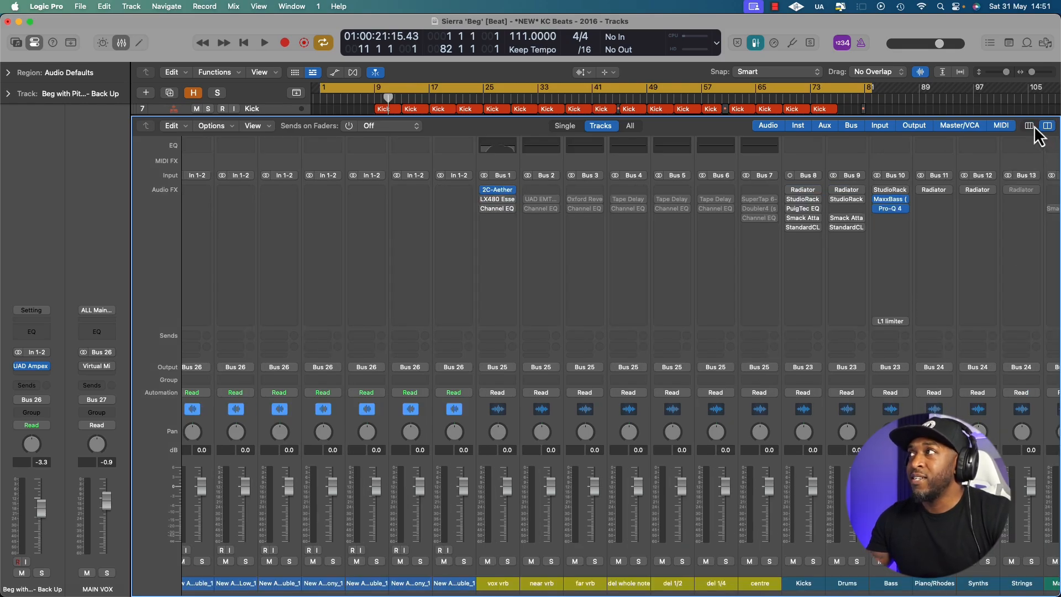
{"action": "left_click", "coordinate": [1029, 125]}
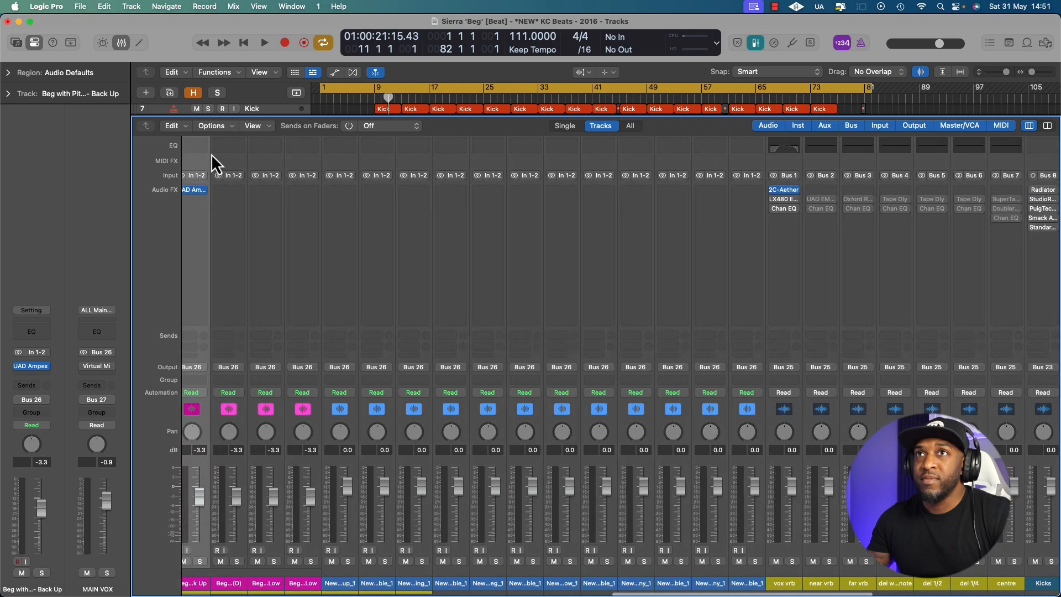
Enable Long Faders in the mixer and look across the channels from the vocals to the buses
{"action": "left_click", "coordinate": [254, 125]}
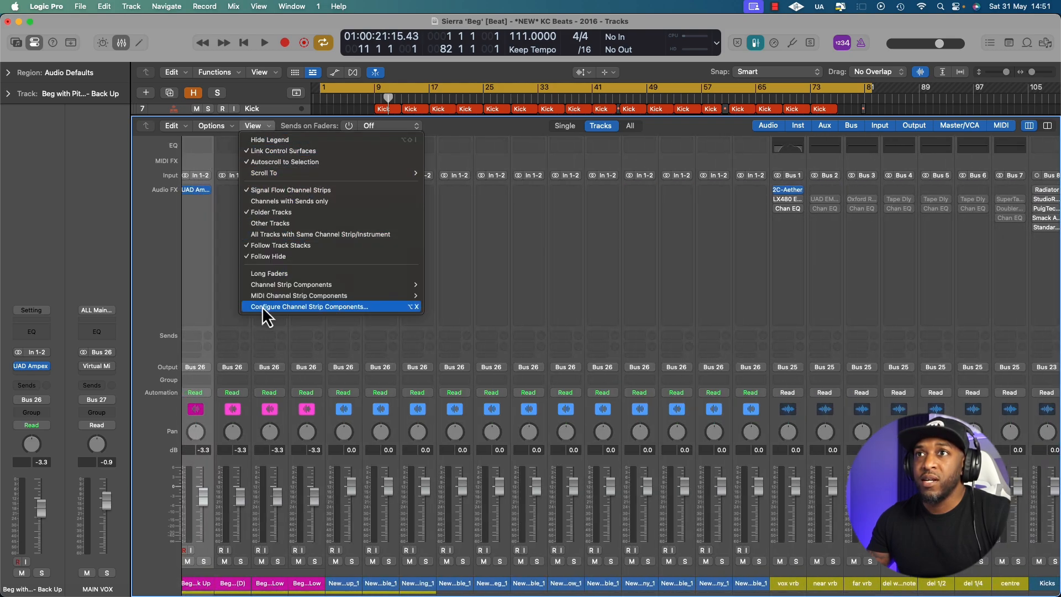
{"action": "left_click", "coordinate": [272, 272]}
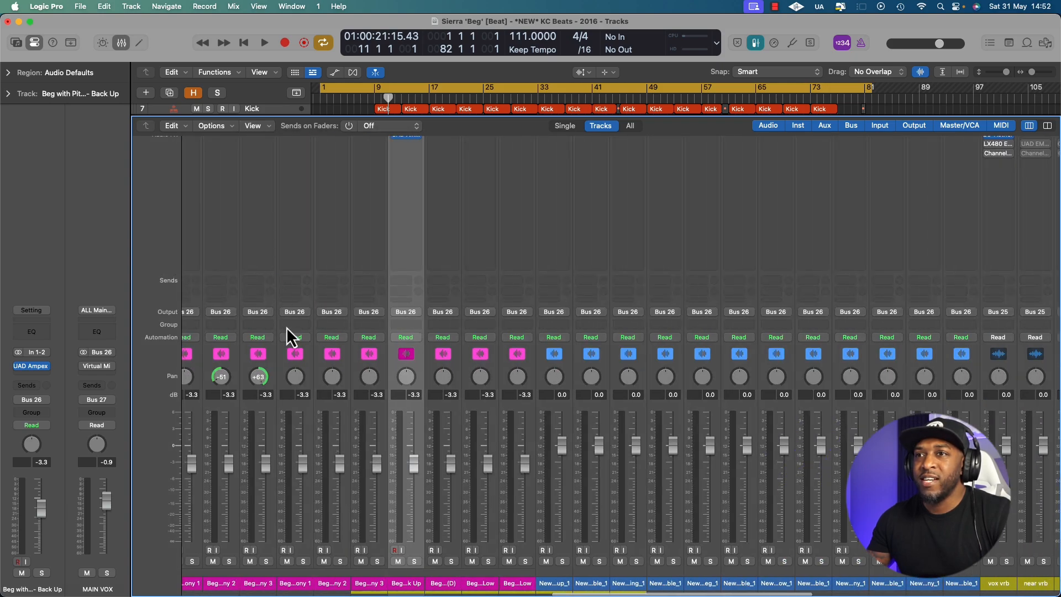
{"action": "scroll", "coordinate": [428, 430], "scroll_direction": "right", "scroll_amount": 10}
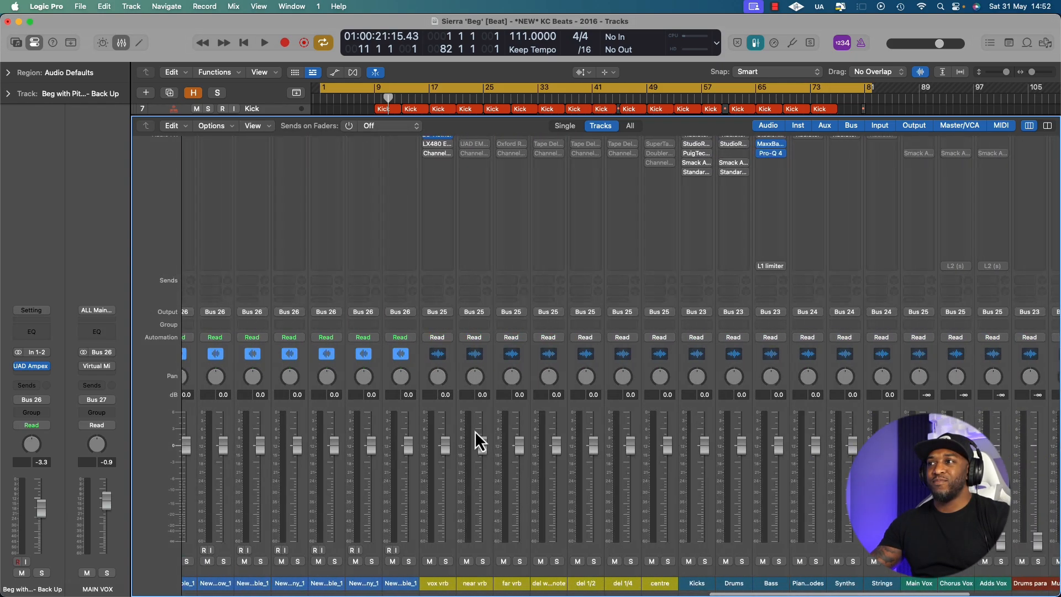
{"action": "scroll", "coordinate": [475, 430], "scroll_direction": "right", "scroll_amount": 1}
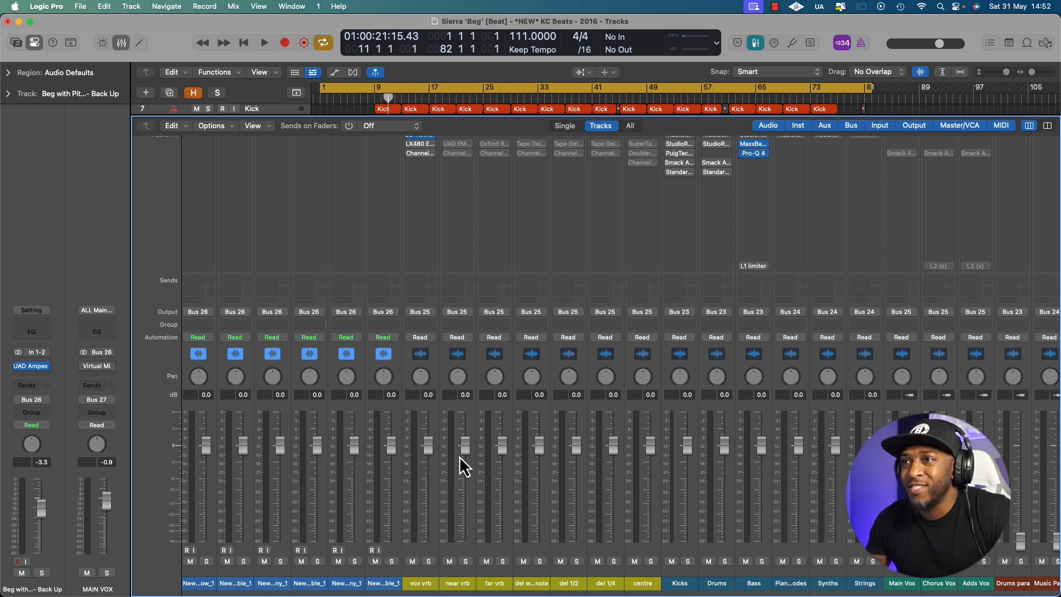
{"action": "scroll", "coordinate": [460, 456], "scroll_direction": "left", "scroll_amount": 14}
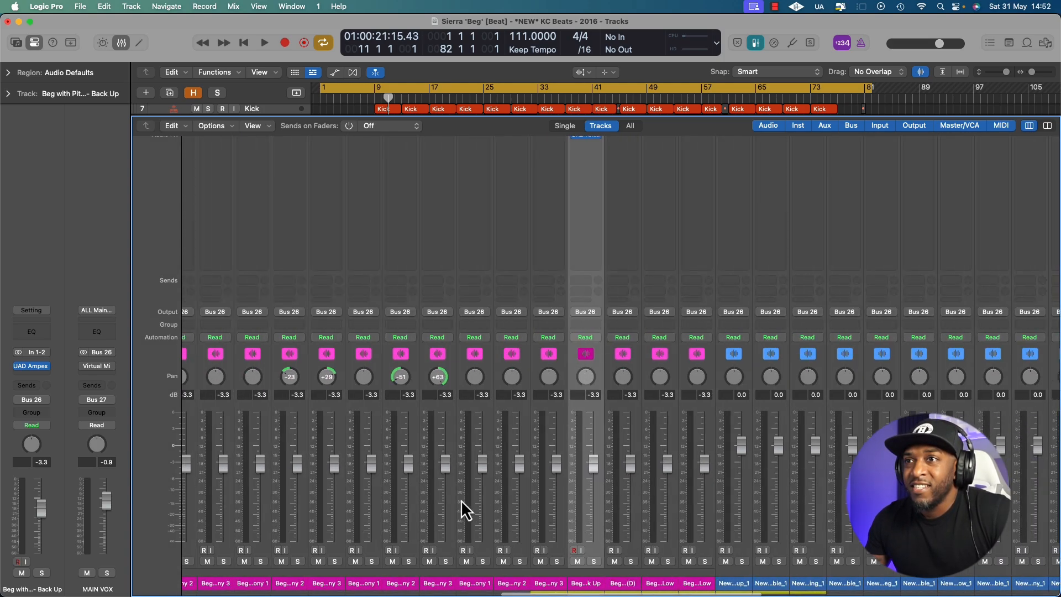
{"action": "scroll", "coordinate": [456, 510], "scroll_direction": "right", "scroll_amount": 2}
{"action": "scroll", "coordinate": [213, 567], "scroll_direction": "left", "scroll_amount": 10}
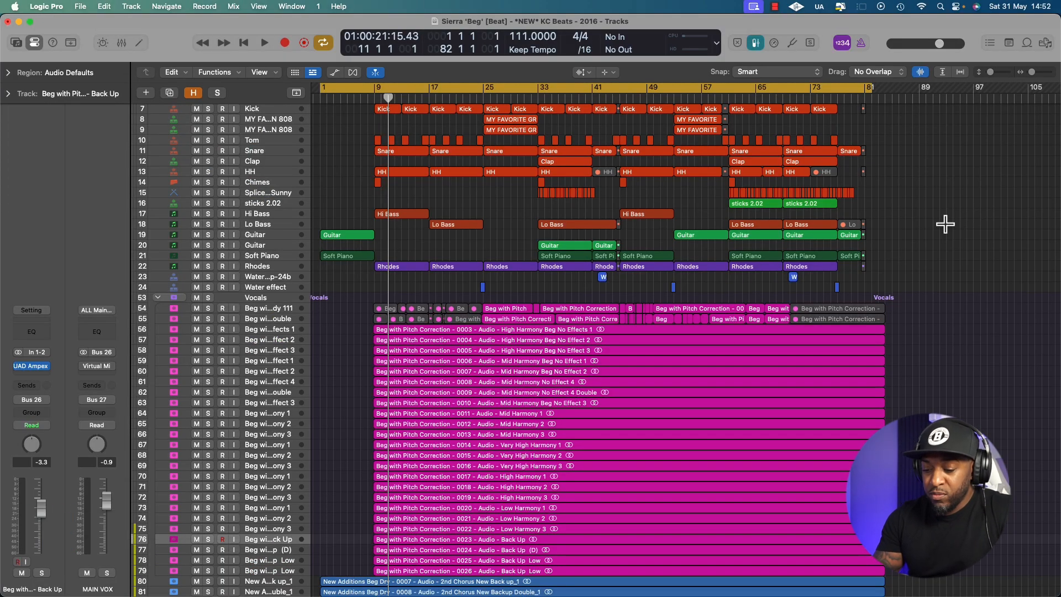
Bring up the audio effect plug-in search for the Back Up track
{"action": "key", "text": "shift+a"}
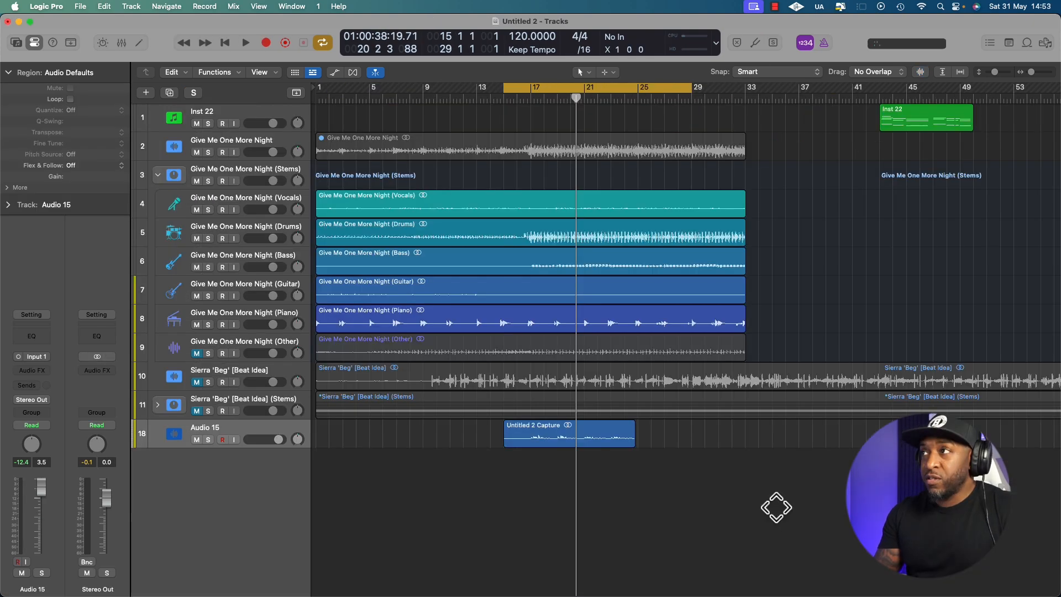
Open the project notes in the Untitled 2 project and bring up their text colour options
{"action": "key", "text": "alt+super+p"}
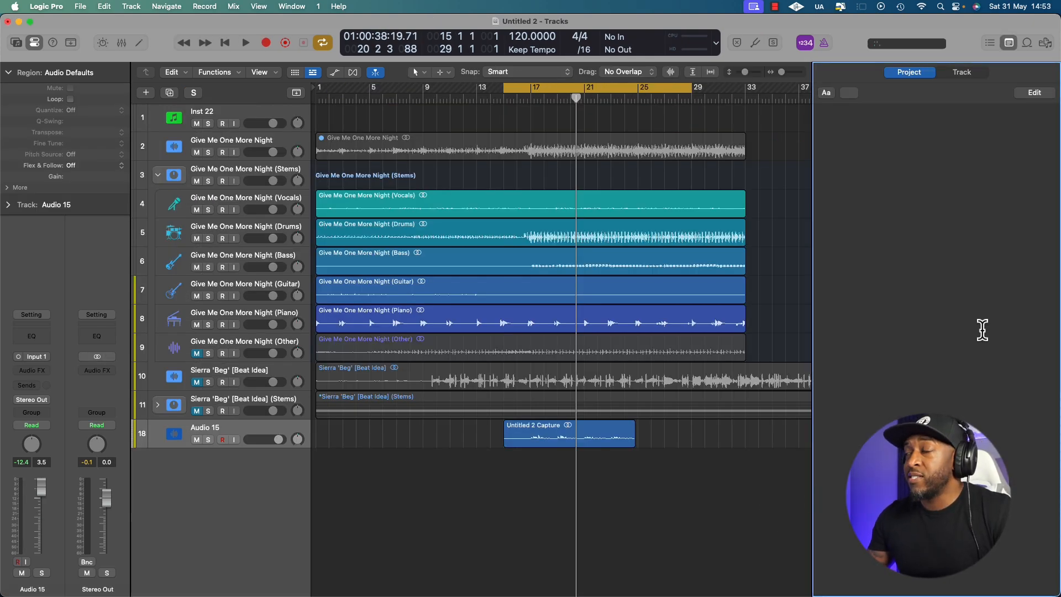
{"action": "left_click", "coordinate": [851, 93]}
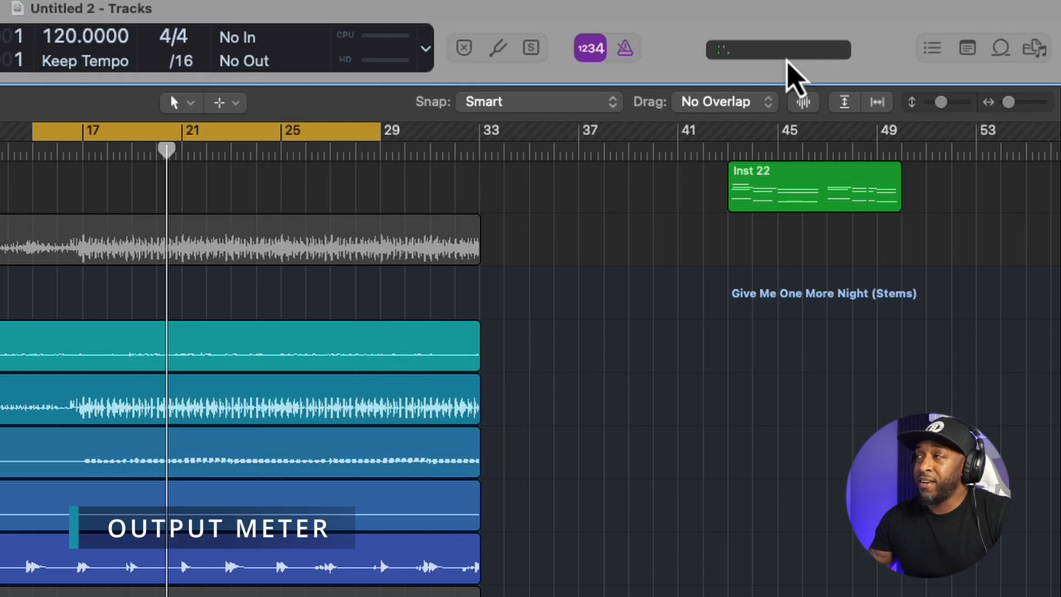
Play the project briefly to watch the output meter, and replace Output Meter with Master Volume in the control bar
{"action": "key", "text": "space"}
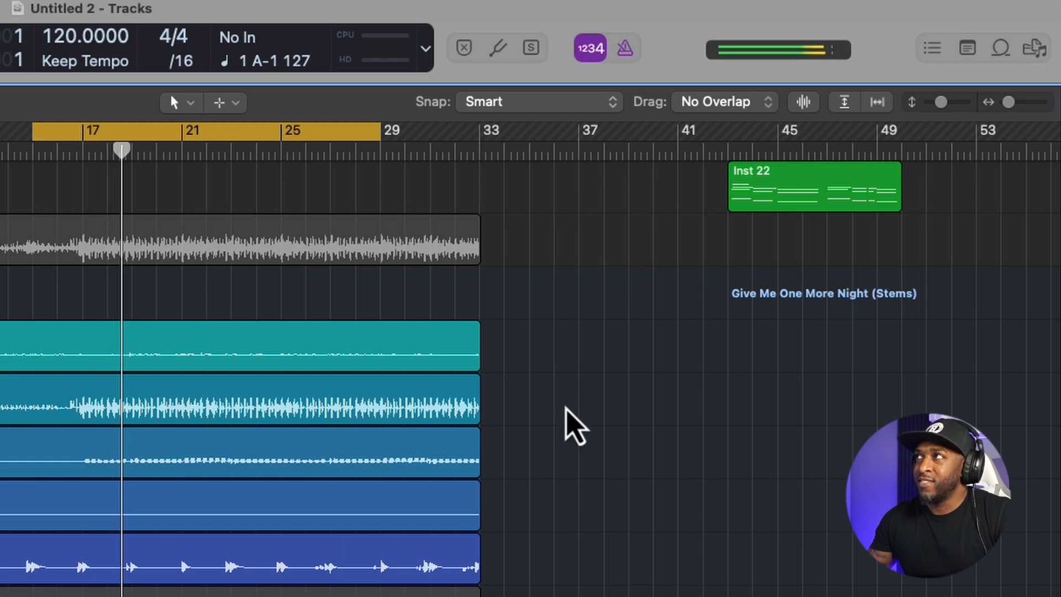
{"action": "key", "text": "space"}
{"action": "right_click", "coordinate": [691, 31]}
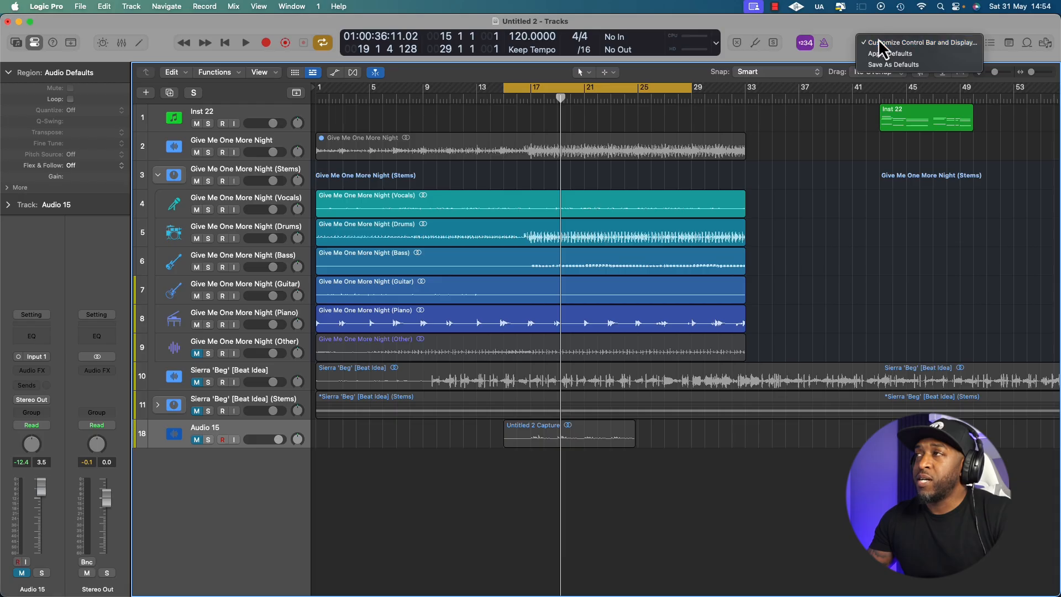
{"action": "left_click", "coordinate": [884, 41]}
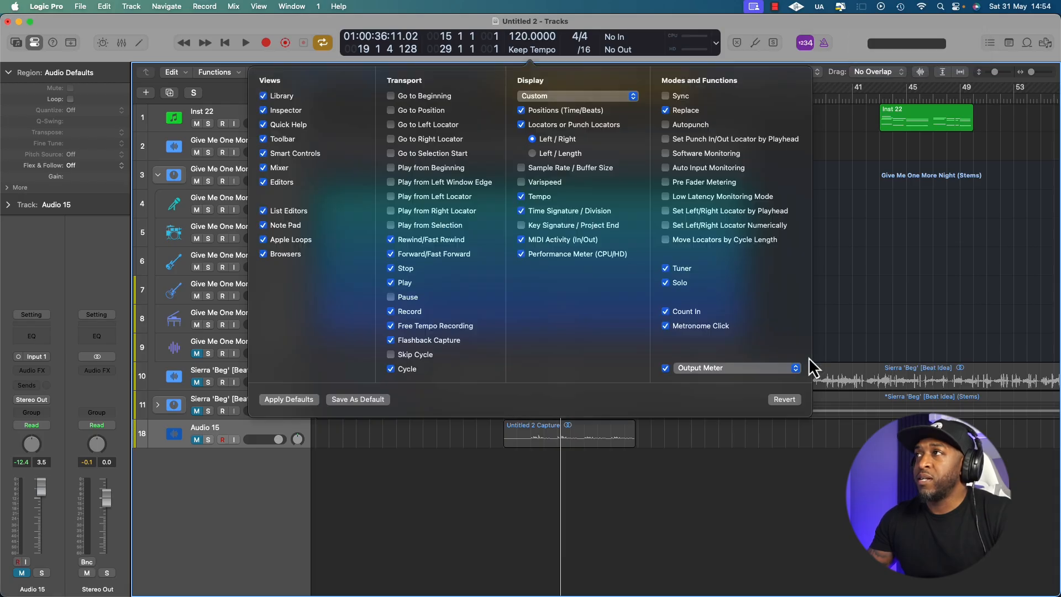
{"action": "left_click", "coordinate": [705, 367]}
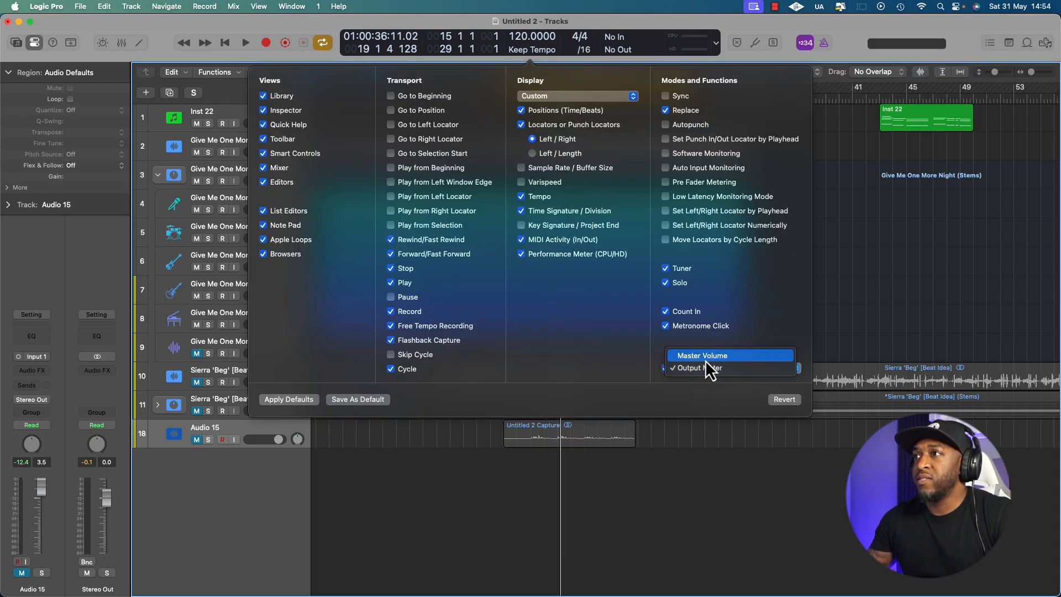
{"action": "left_click", "coordinate": [708, 355]}
{"action": "left_click", "coordinate": [727, 470]}
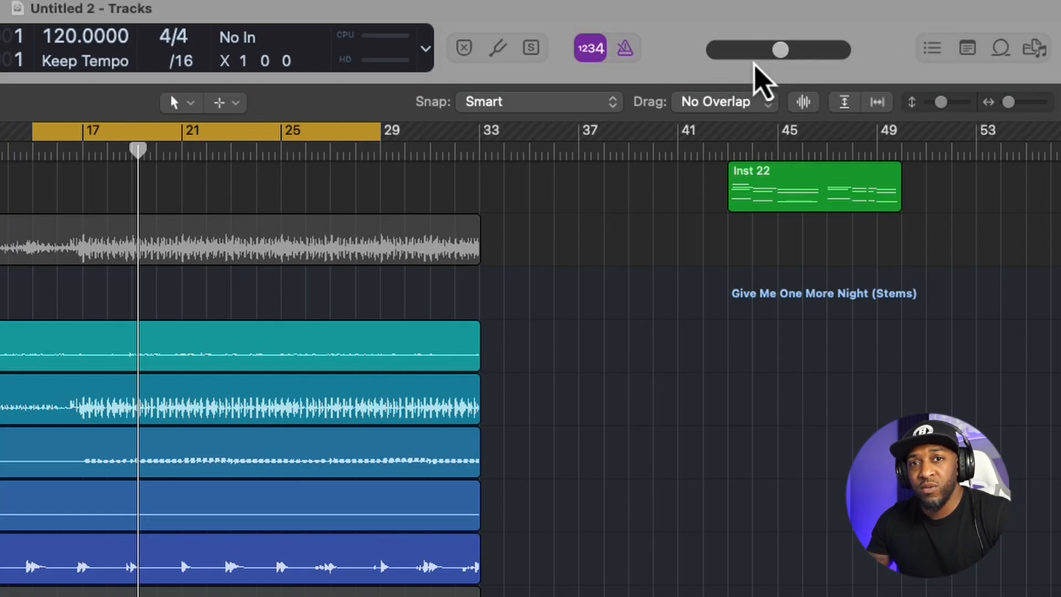
Show the mixer and try the control bar's master volume at different levels, ending with the Master channel at about -8.3 dB
{"action": "key", "text": "x"}
{"action": "left_click_drag", "start_coordinate": [775, 53], "coordinate": [734, 57]}
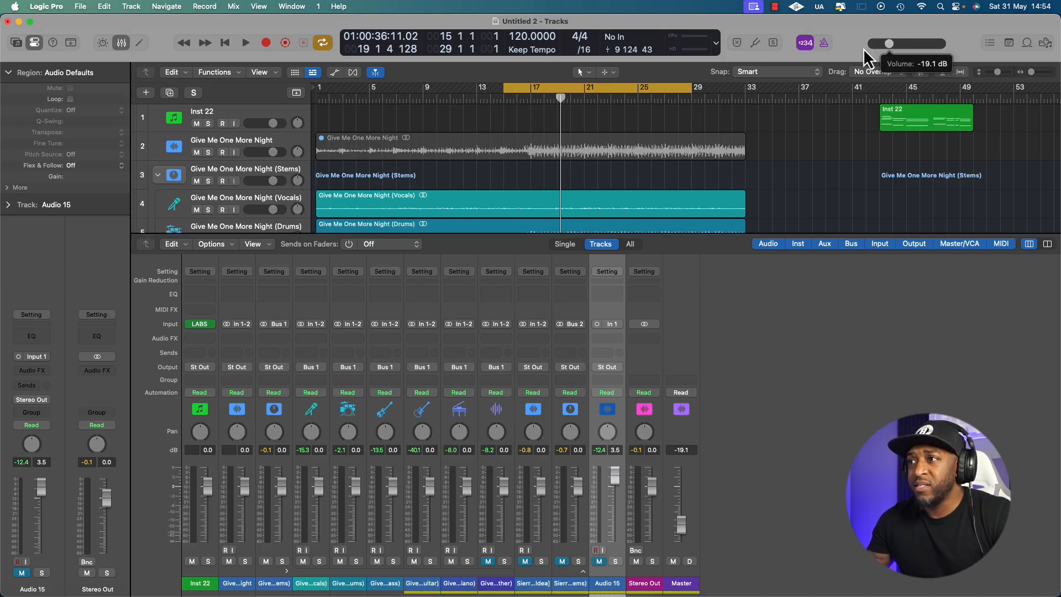
{"action": "left_click_drag", "start_coordinate": [863, 49], "coordinate": [880, 47]}
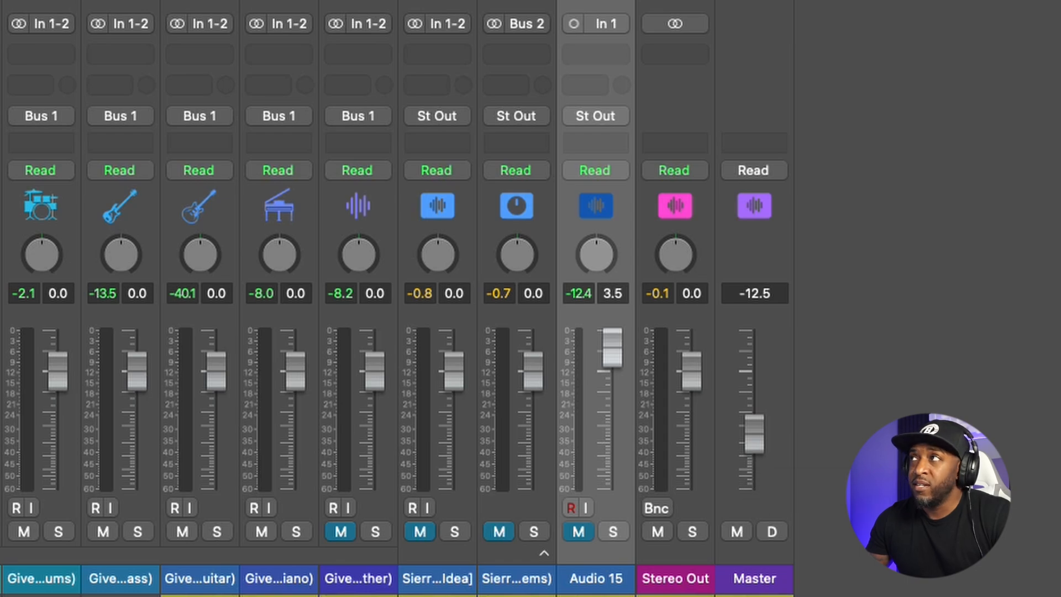
{"action": "left_click", "coordinate": [903, 43], "text": "alt"}
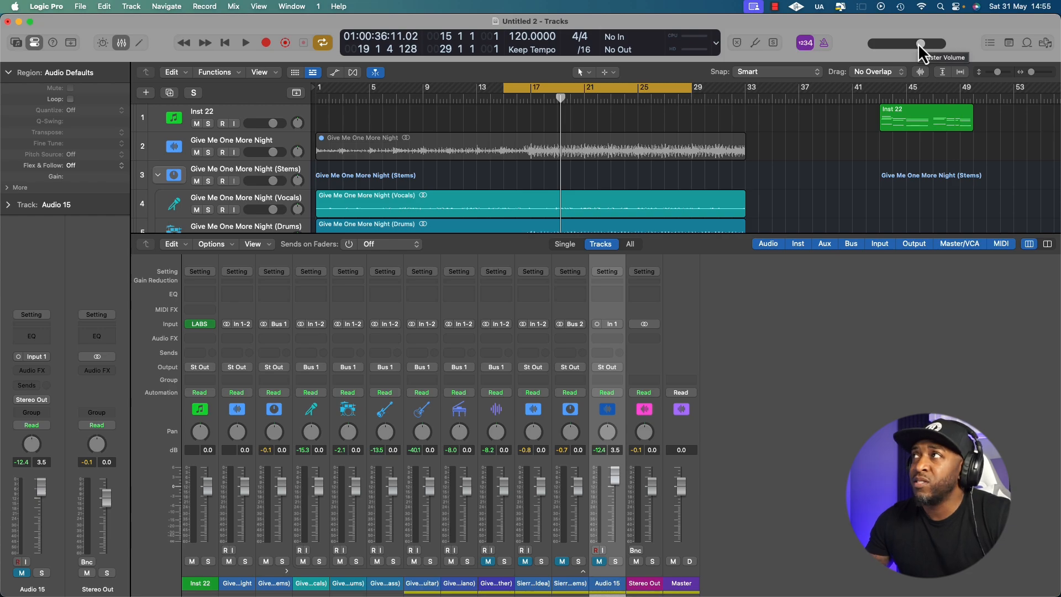
{"action": "left_click_drag", "start_coordinate": [917, 43], "coordinate": [857, 38]}
Customize the control bar to show Output Meter instead of Master Volume
{"action": "right_click", "coordinate": [865, 33]}
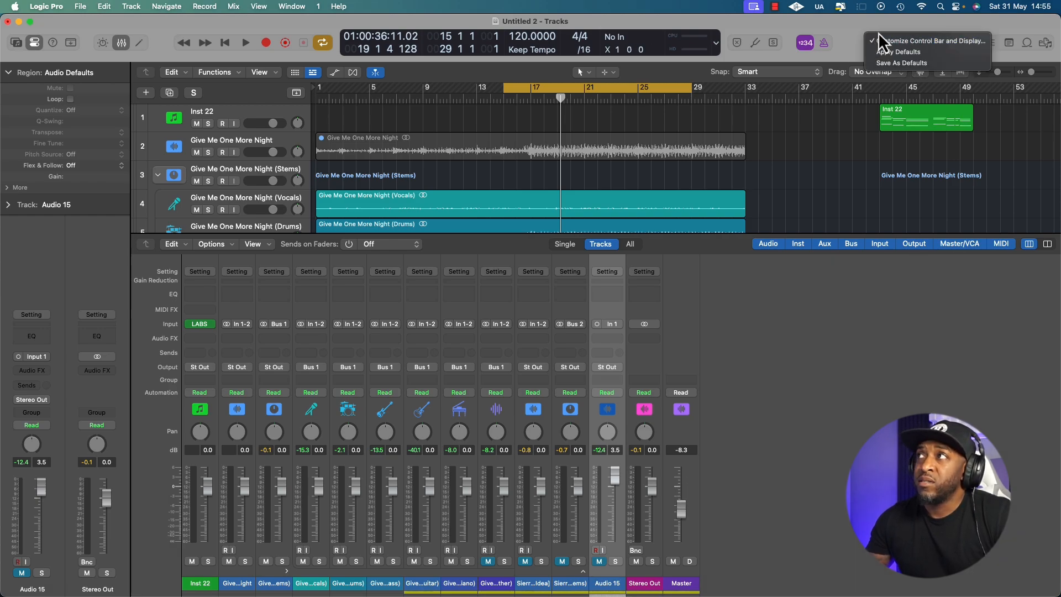
{"action": "left_click", "coordinate": [931, 39]}
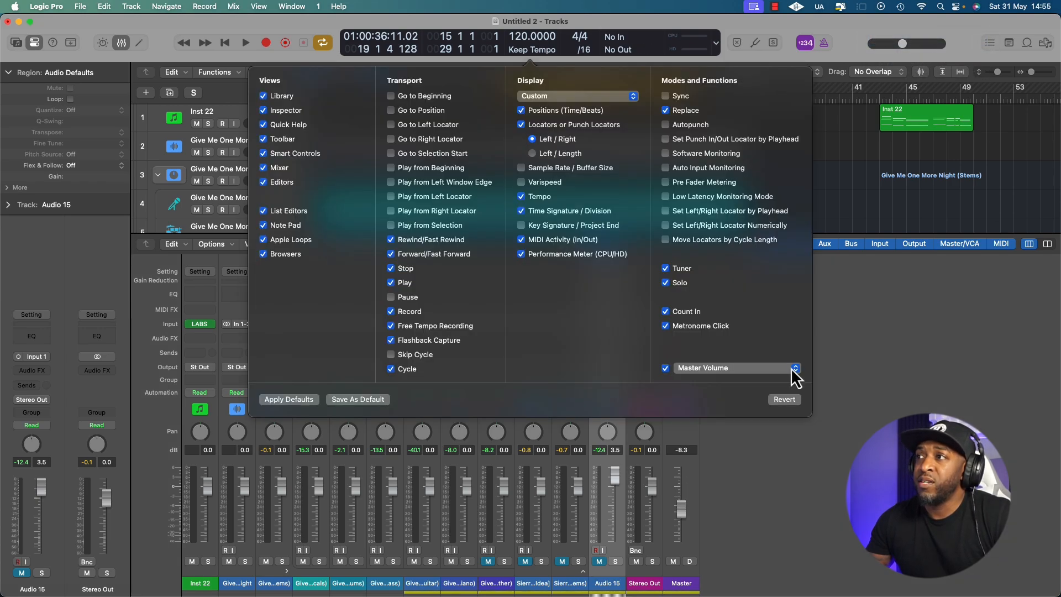
{"action": "left_click", "coordinate": [697, 381]}
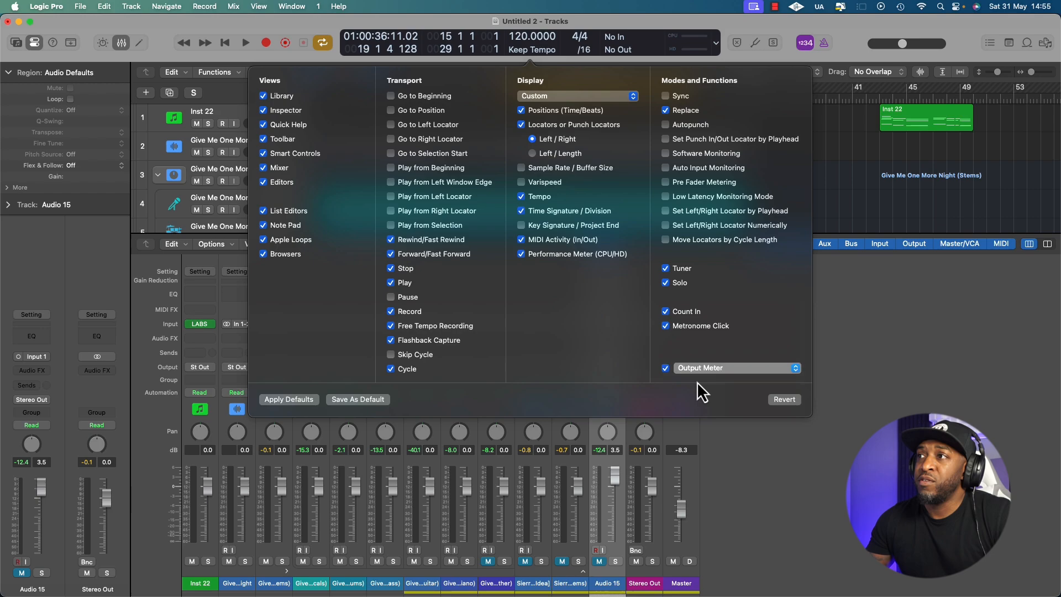
{"action": "left_click", "coordinate": [781, 439]}
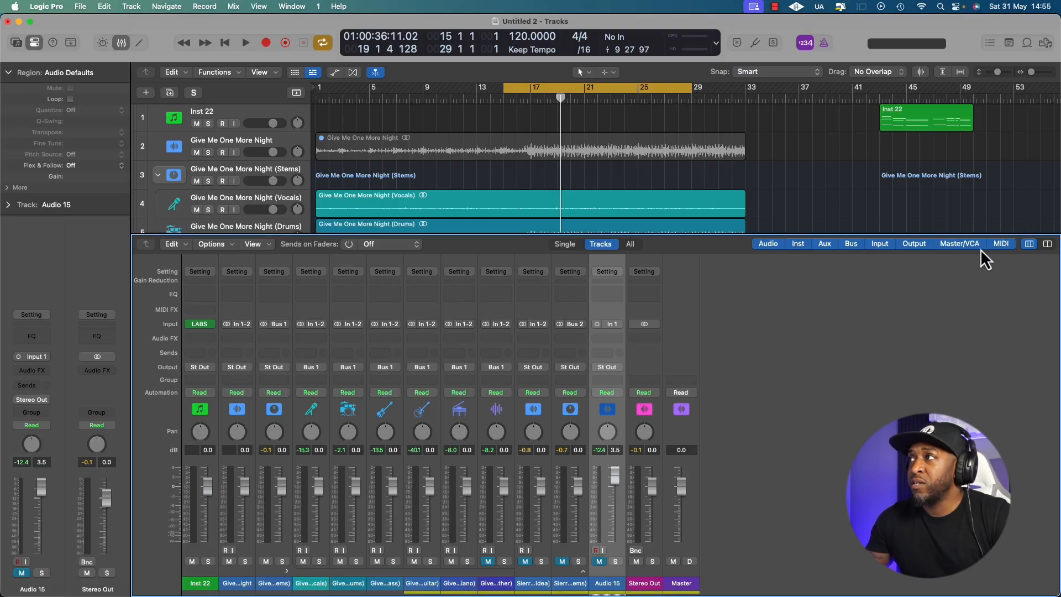
Hide the Master/VCA channel strips from the mixer
{"action": "left_click", "coordinate": [979, 245]}
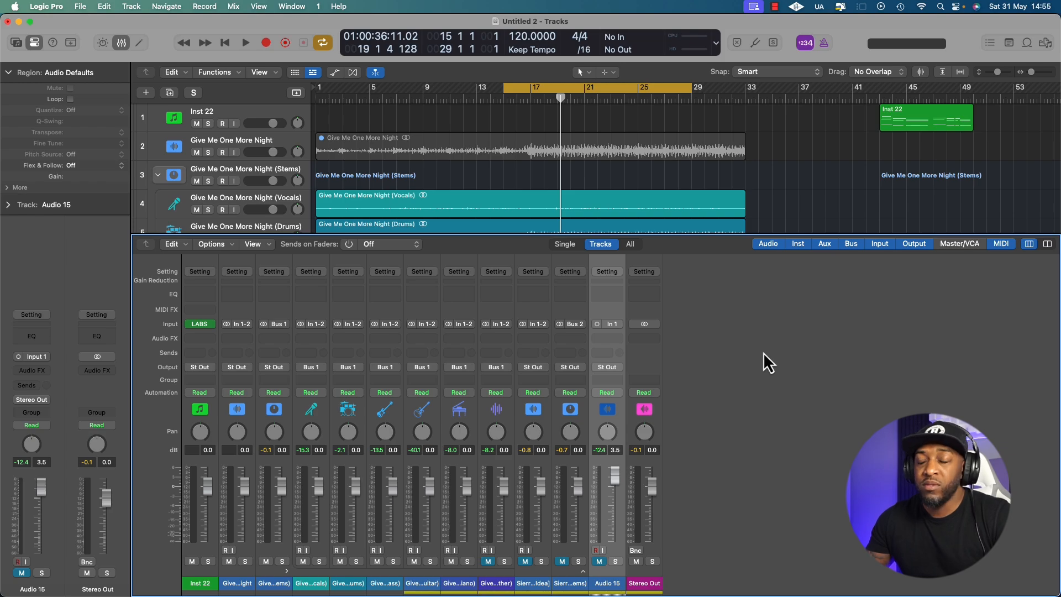
Hide the mixer and examine the Uncompressed destination and its file type choices in the Bounce settings for Output 1-2
{"action": "key", "text": "x"}
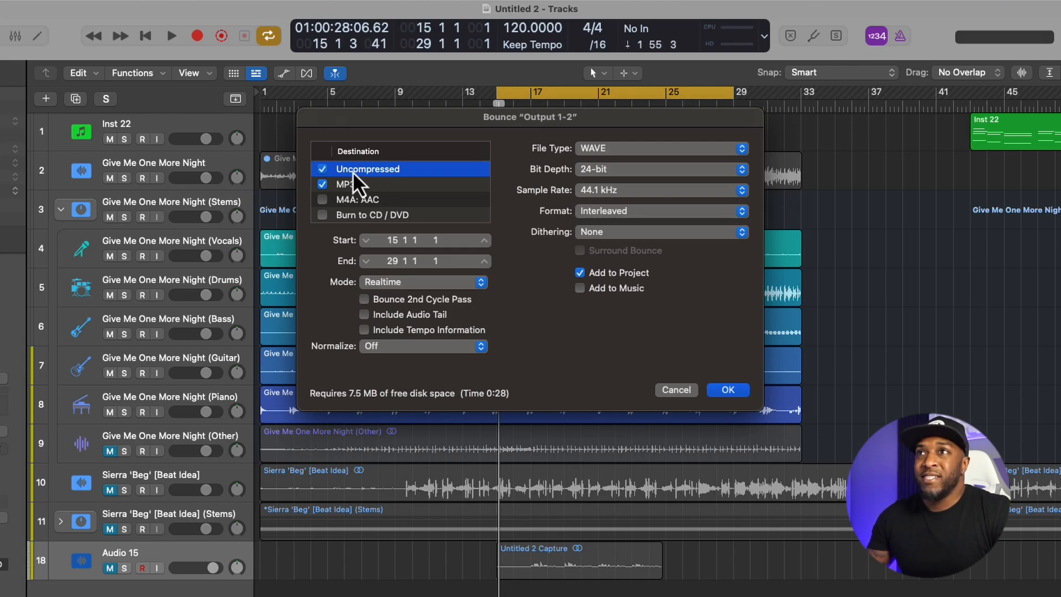
{"action": "left_click", "coordinate": [323, 169]}
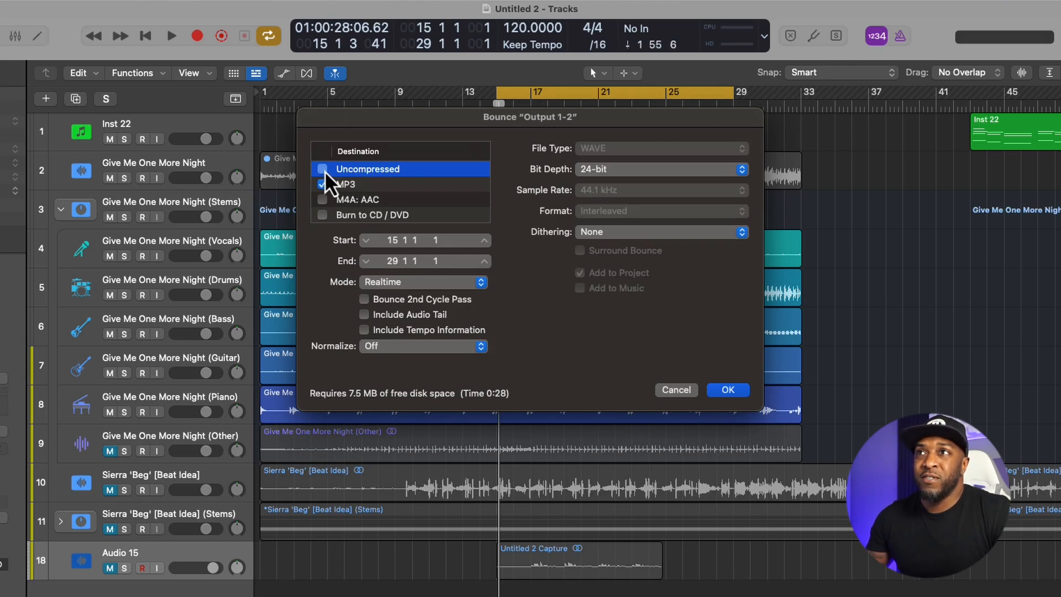
{"action": "left_click", "coordinate": [324, 169]}
{"action": "left_click", "coordinate": [631, 149]}
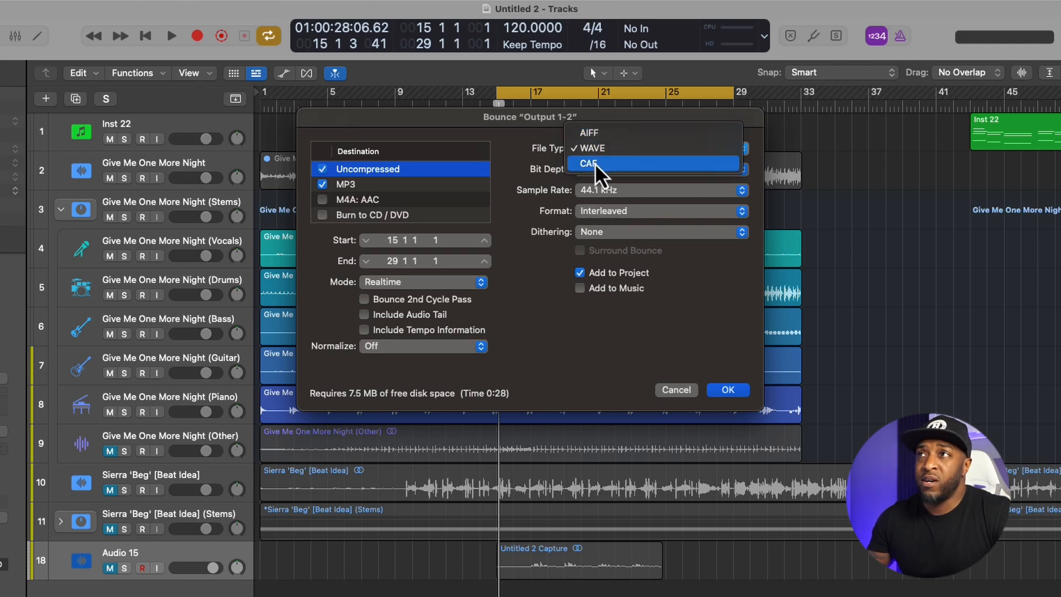
{"action": "left_click", "coordinate": [487, 121]}
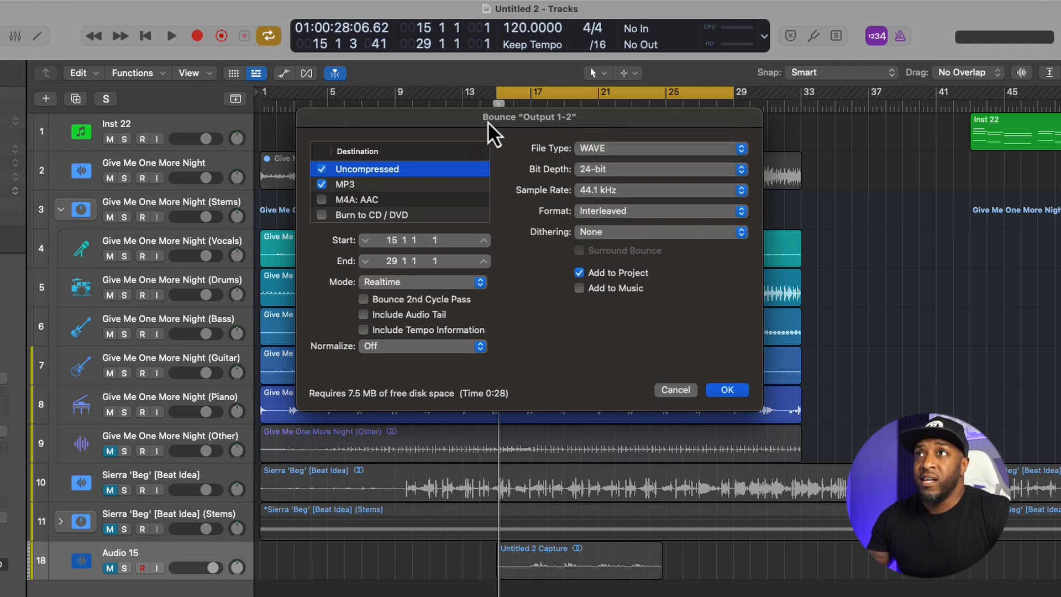
Try MP3 as the only bounce destination, view its encoding settings, and cancel the bounce
{"action": "left_click", "coordinate": [325, 174]}
{"action": "left_click", "coordinate": [323, 184]}
{"action": "left_click", "coordinate": [323, 184]}
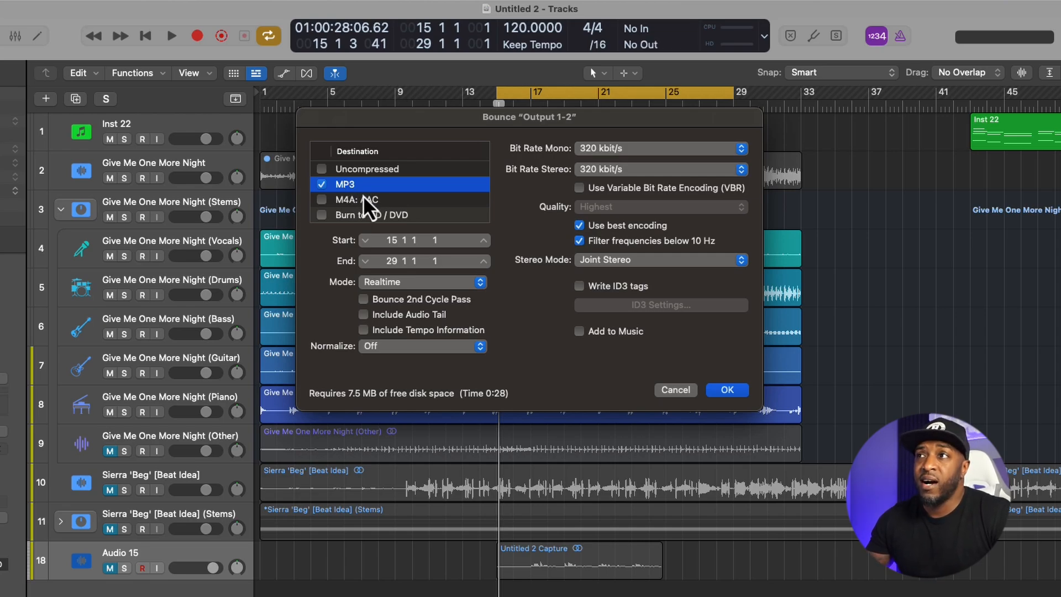
{"action": "left_click", "coordinate": [675, 390]}
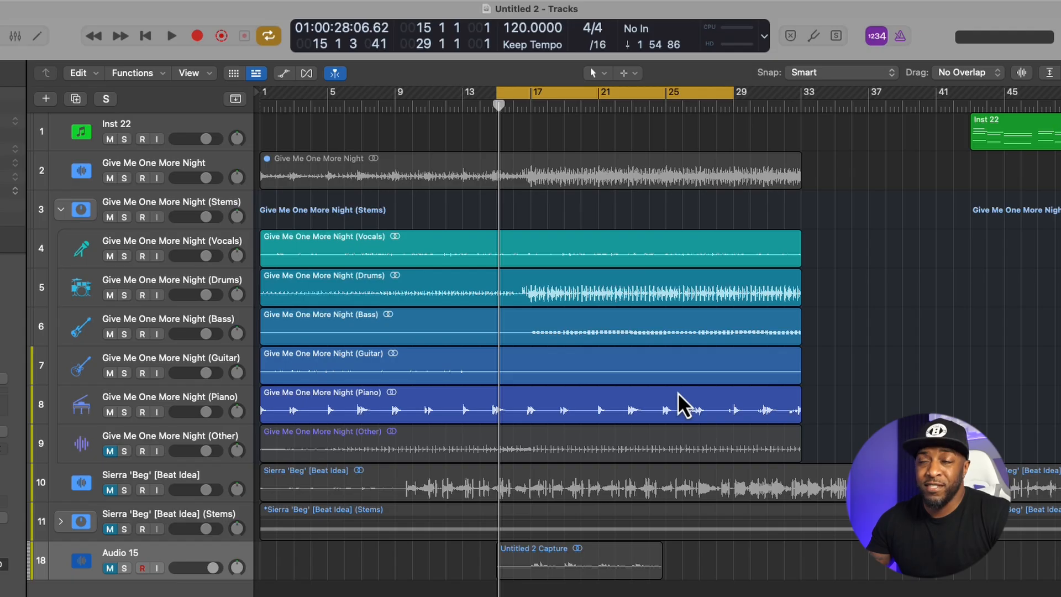